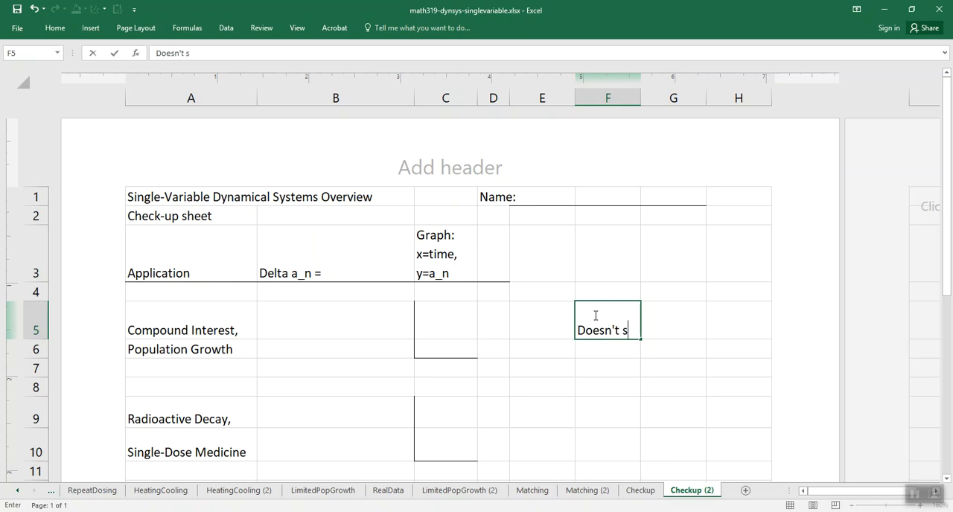
# - Finish the note "Doesn't settle down." in F5 for Compound Interest, Population Growth, and copy that cell
pyautogui.press('Return')
pyautogui.click(596, 315)
pyautogui.hotkey('ctrl', 'c')
# - Enter the note "Settle down (to 0)" in F9 for Radioactive Decay, Single-Dose Medicine
pyautogui.press('Down')
pyautogui.press('Down')
pyautogui.press('Down')
pyautogui.press('Down')
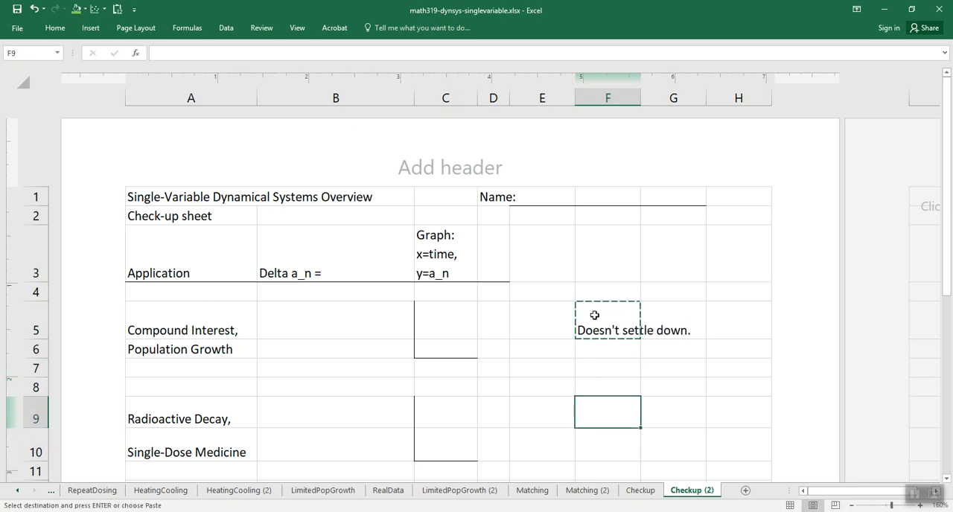
pyautogui.write('Settle down 9')
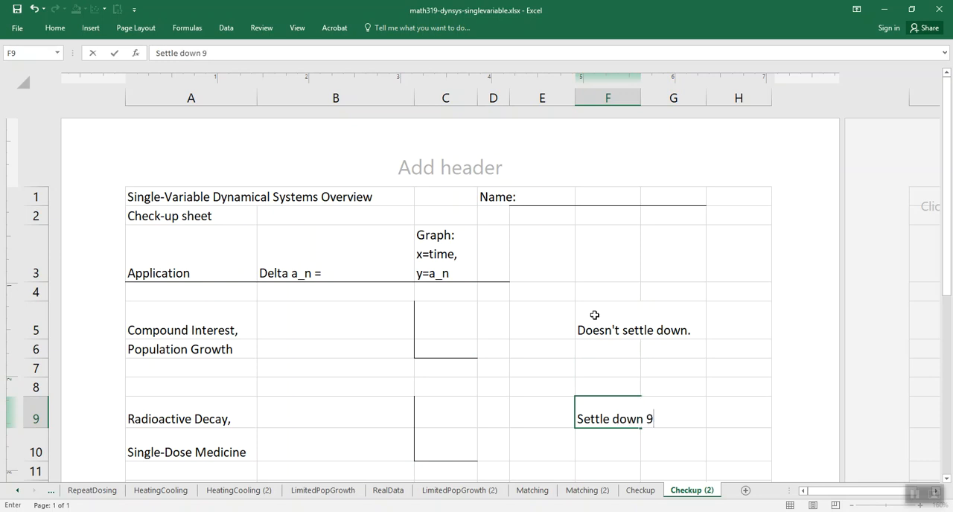
pyautogui.press('BackSpace')
pyautogui.write('(to 0)')
pyautogui.press('Return')
pyautogui.press('Up')
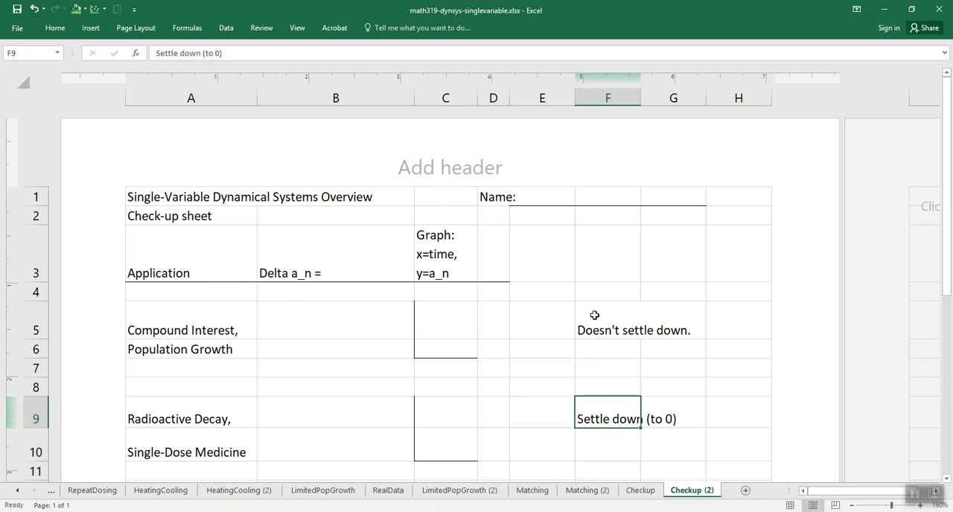
# - Copy the "Doesn't settle down." note from F5 into F13 for Loan Repayment
pyautogui.scroll(-4, 593, 315)
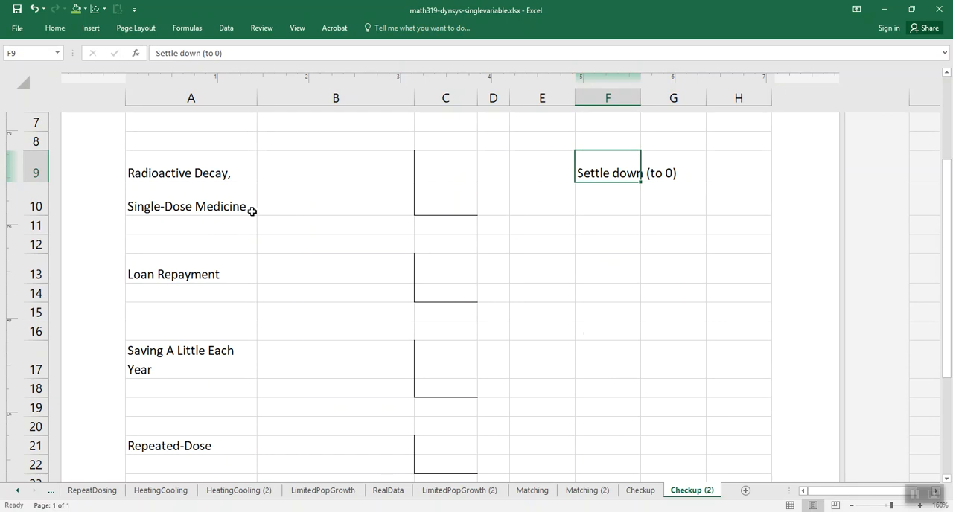
pyautogui.click(596, 276)
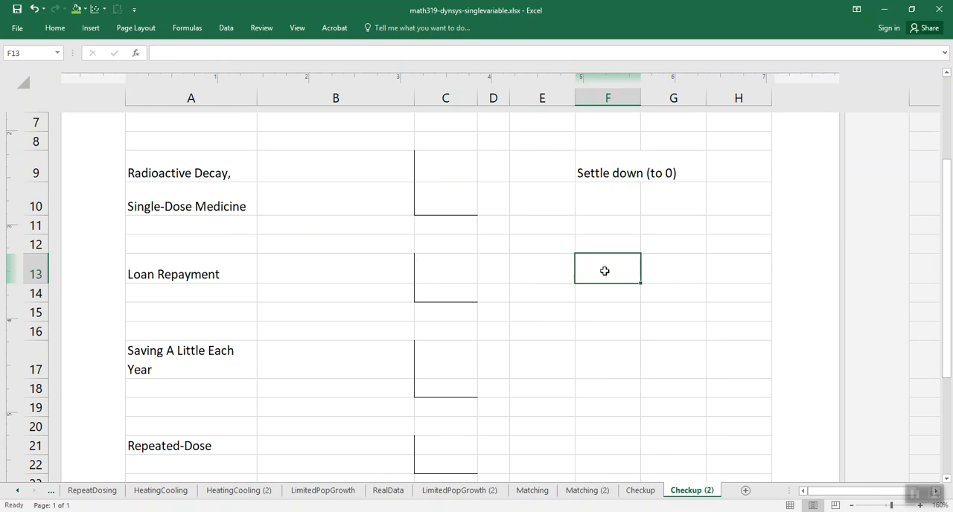
pyautogui.scroll(1, 604, 271)
pyautogui.click(599, 163)
pyautogui.hotkey('ctrl', 'c')
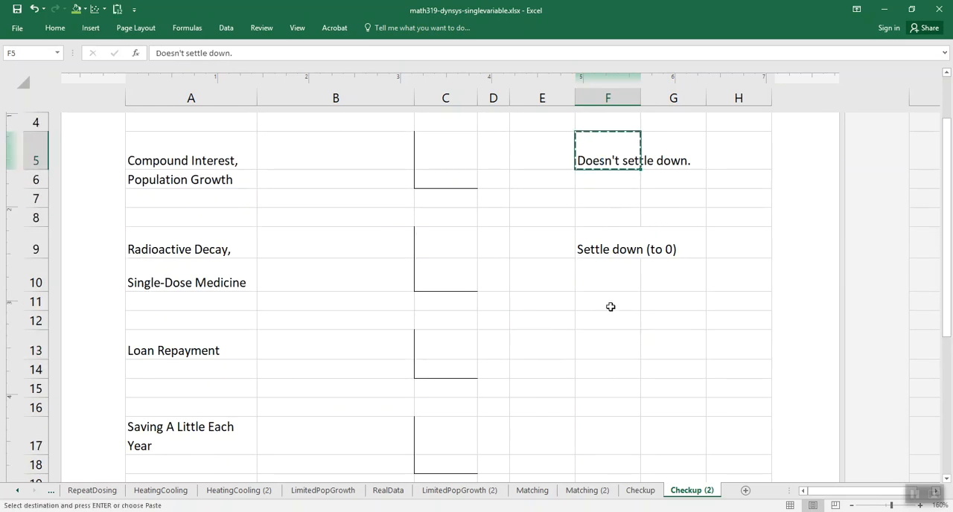
pyautogui.click(611, 297)
pyautogui.click(610, 341)
pyautogui.hotkey('ctrl', 'v')
# - Copy the Loan Repayment note from F13 into F17 for Saving A Little Each Year
pyautogui.scroll(-2, 611, 341)
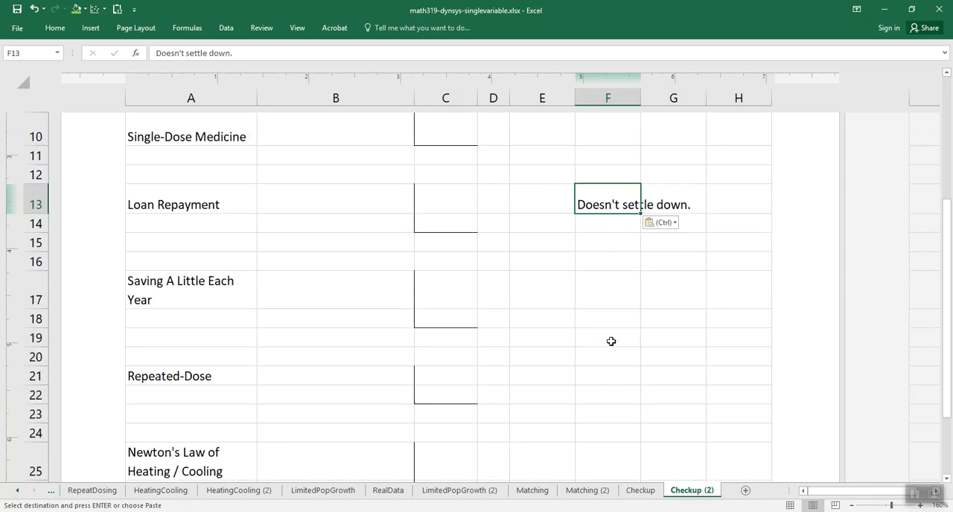
pyautogui.click(611, 283)
pyautogui.click(598, 204)
pyautogui.hotkey('ctrl', 'c')
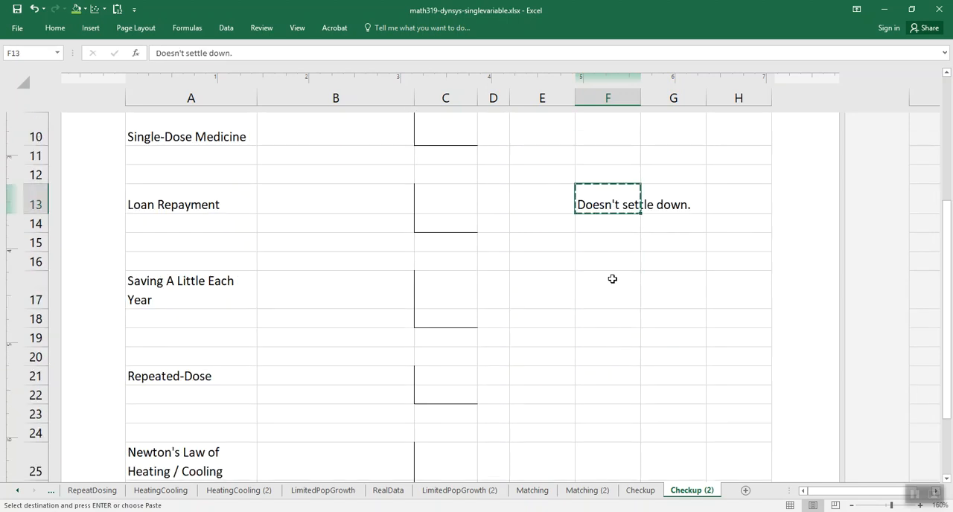
pyautogui.click(612, 286)
pyautogui.hotkey('ctrl', 'v')
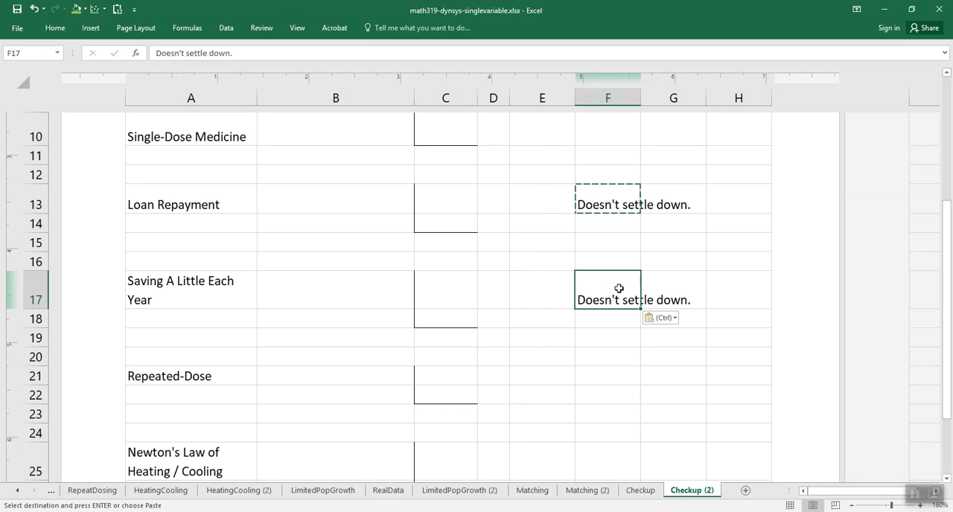
# - Enter the note "Did settle down (near 500ish?)" in F21 for Repeated-Dose
pyautogui.click(605, 371)
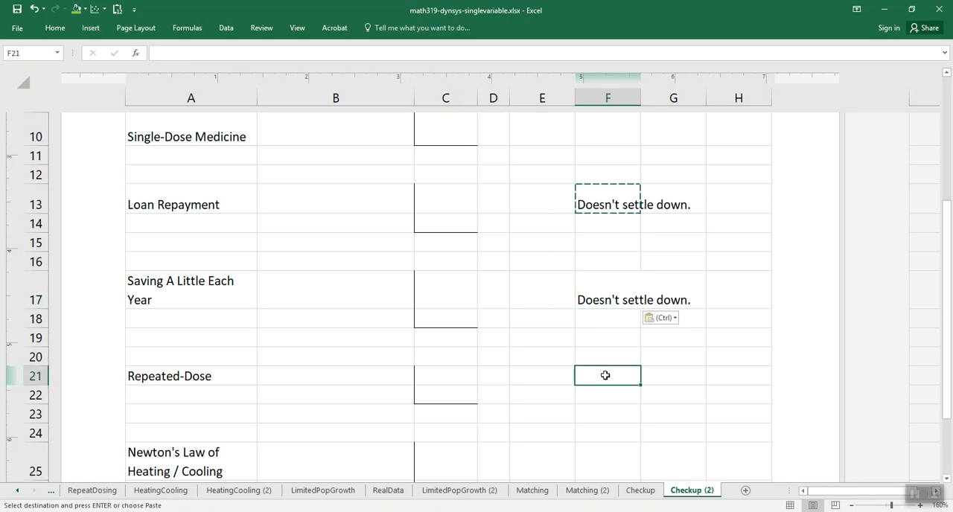
pyautogui.press('Escape')
pyautogui.write('Did')
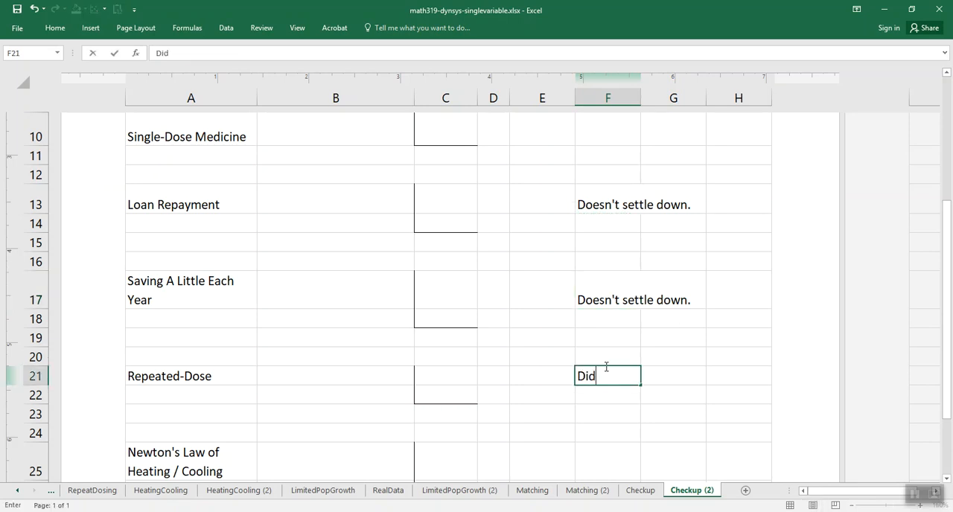
pyautogui.write(' settle down (n')
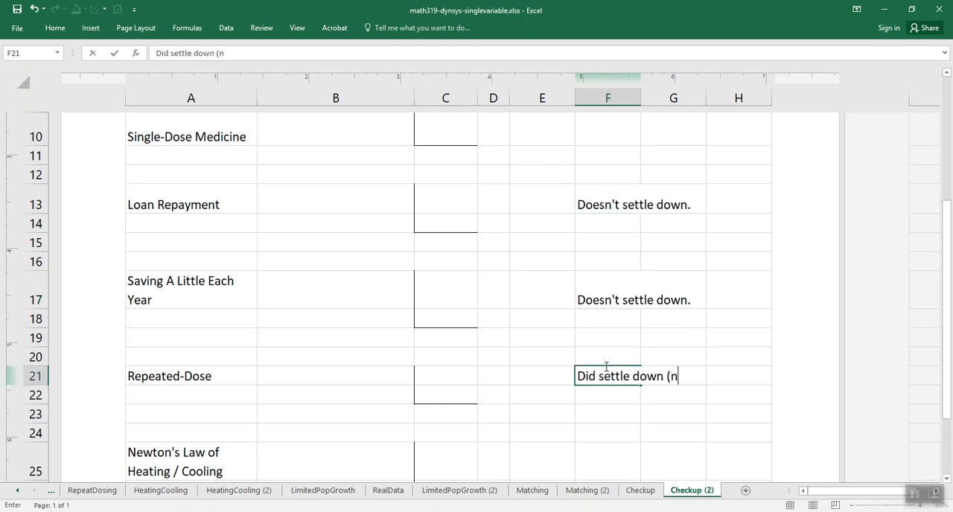
pyautogui.write('ear 600ish')
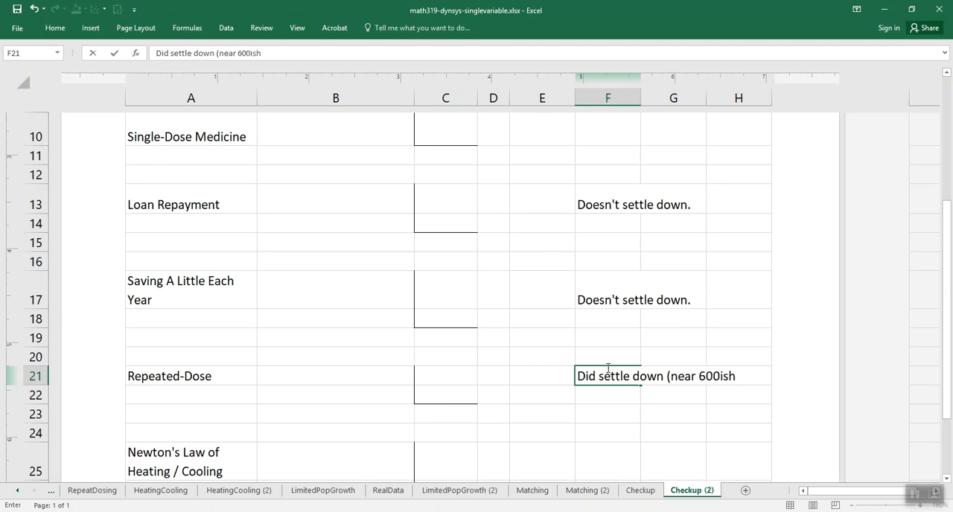
pyautogui.press('BackSpace')
pyautogui.press('BackSpace')
pyautogui.press('BackSpace')
pyautogui.press('BackSpace')
pyautogui.press('BackSpace')
pyautogui.press('BackSpace')
pyautogui.write('500ish?')
pyautogui.press('Return')
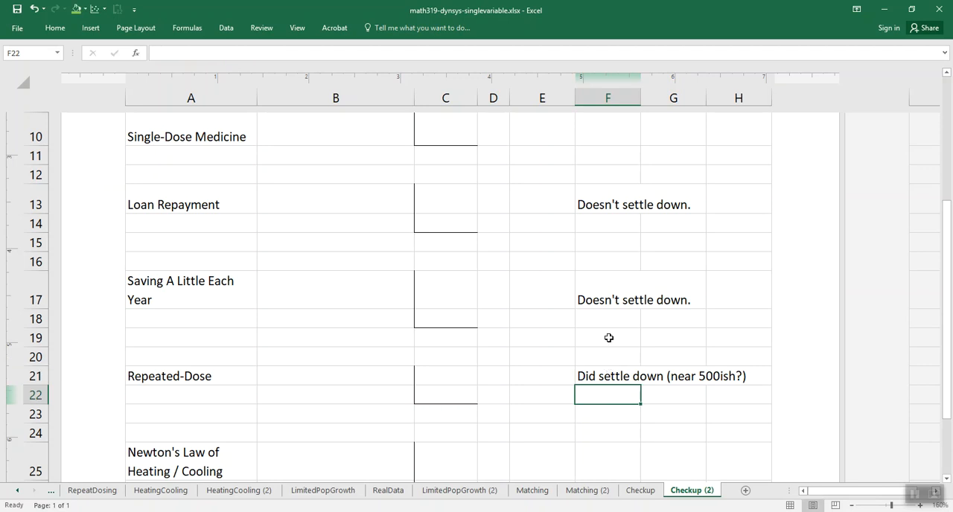
# - Enter the note "Did settle down, to ambient temperature" in F25 for Newton's Law of Heating / Cooling
pyautogui.scroll(-2, 608, 338)
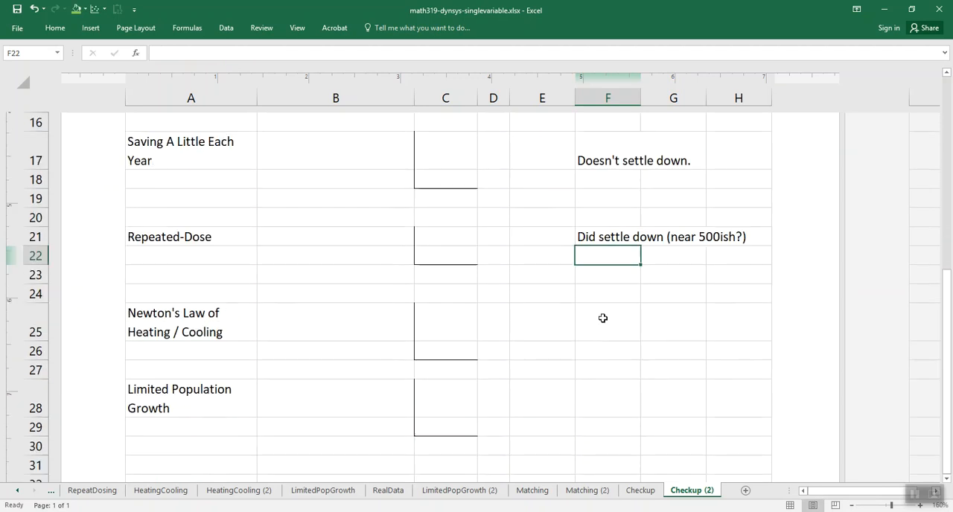
pyautogui.click(603, 318)
pyautogui.write('Did ')
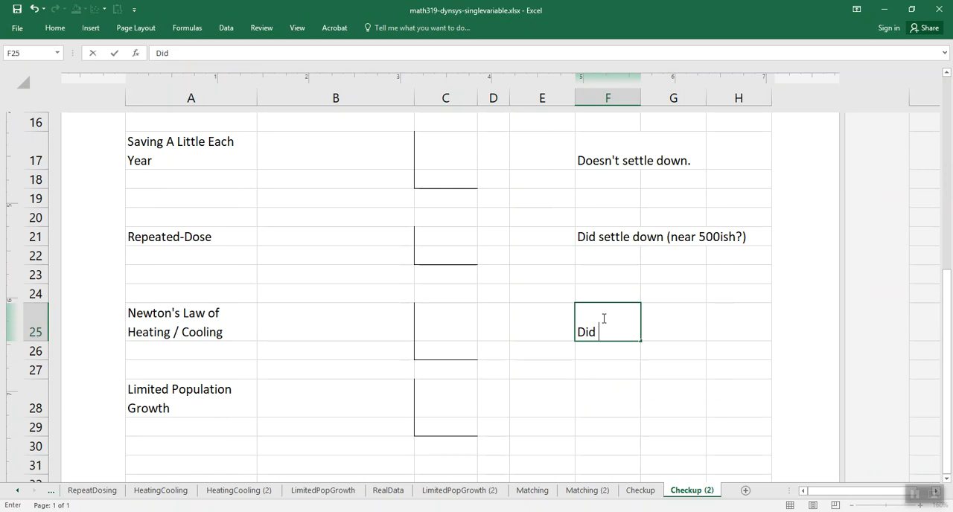
pyautogui.write('settle down, ')
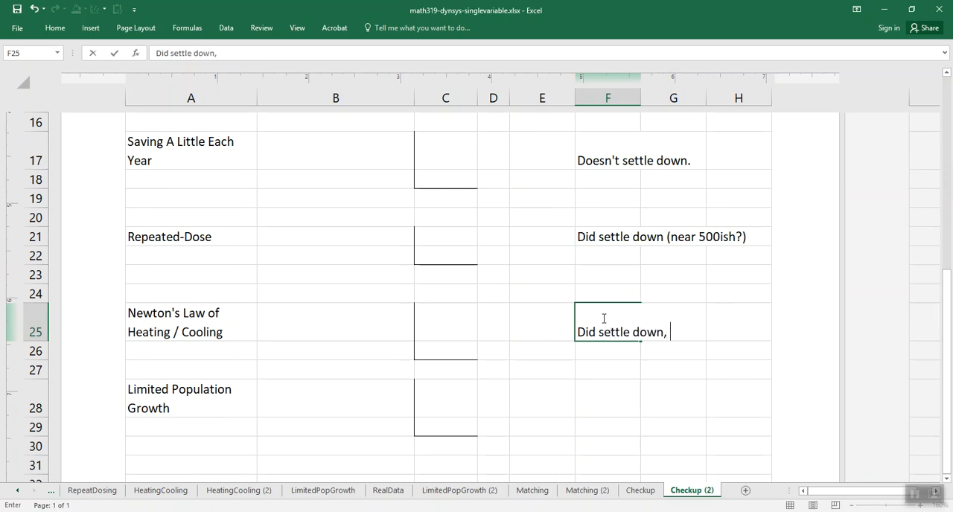
pyautogui.write('to ambient tempre')
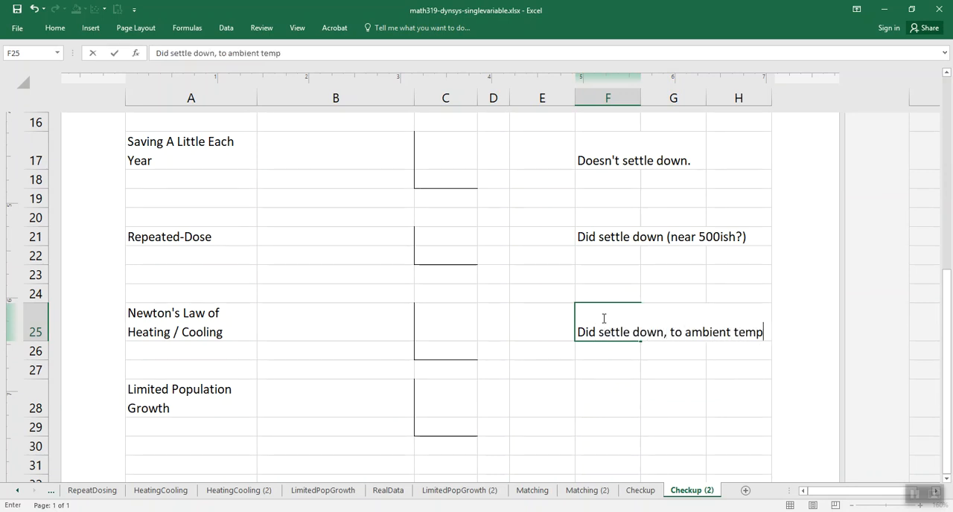
pyautogui.press('BackSpace')
pyautogui.press('BackSpace')
pyautogui.write('erature')
pyautogui.press('Return')
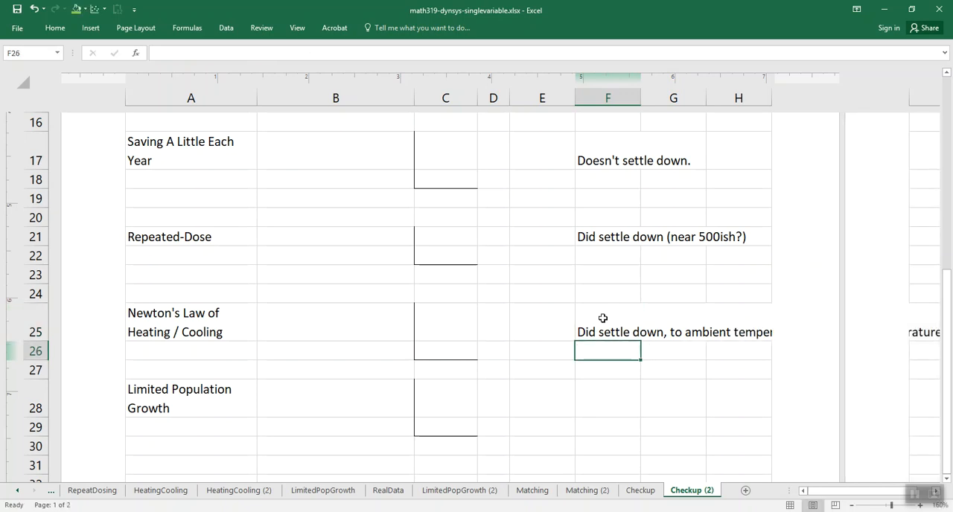
# - Examine the long-term behaviour of each series in the LimitedPopGrowth sheet's chart and return to F28 on Checkup (2)
pyautogui.click(602, 384)
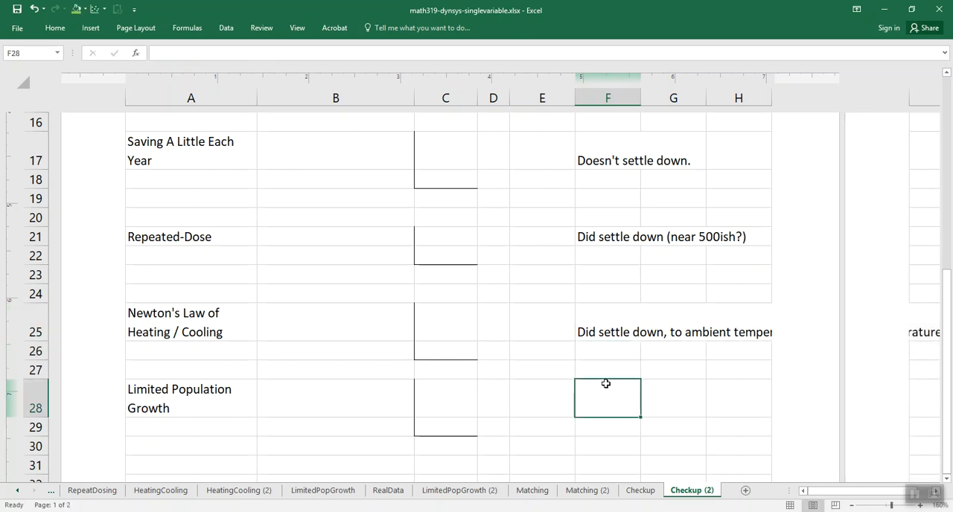
pyautogui.click(333, 491)
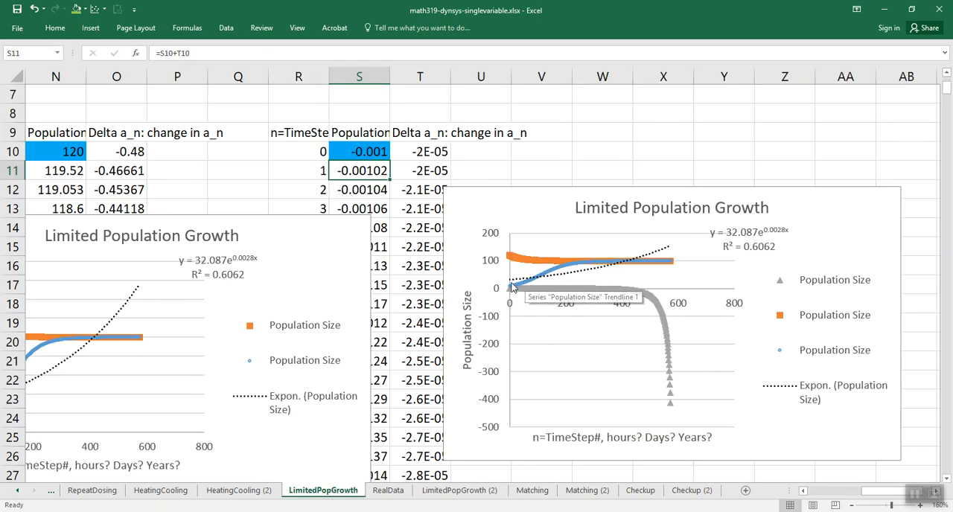
pyautogui.moveTo(514, 289)
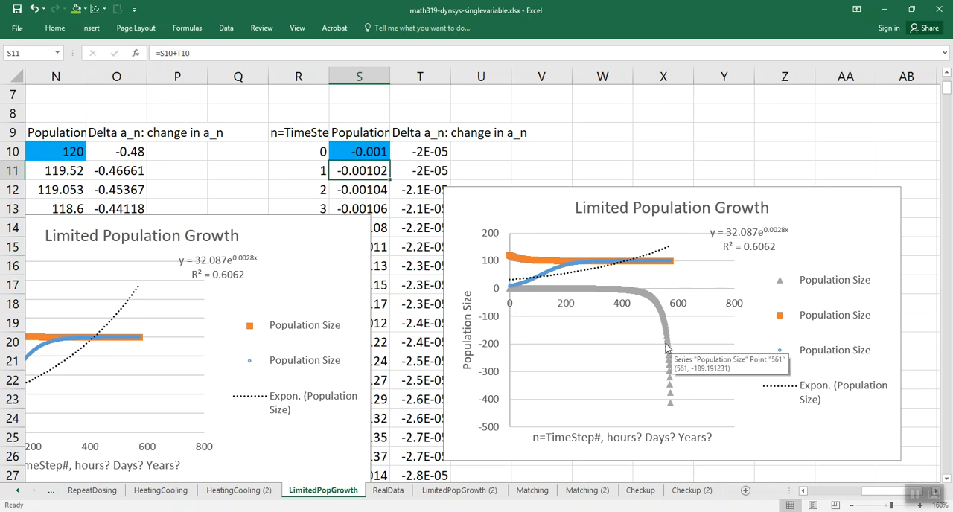
pyautogui.click(679, 491)
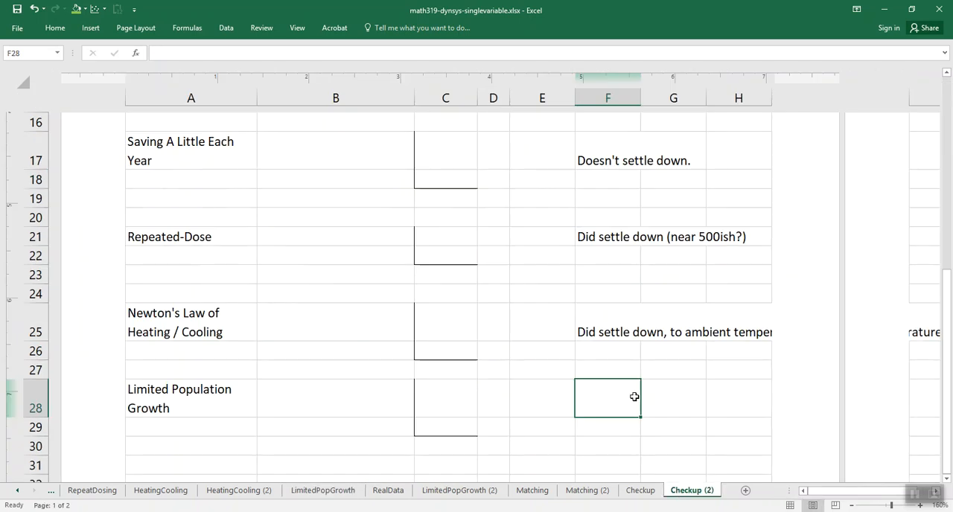
# - Enter "Settled down to carrying capacity," "if started with a positive initial" and "population." in F28 to F30 for Limited Population Growth
pyautogui.write('Settle')
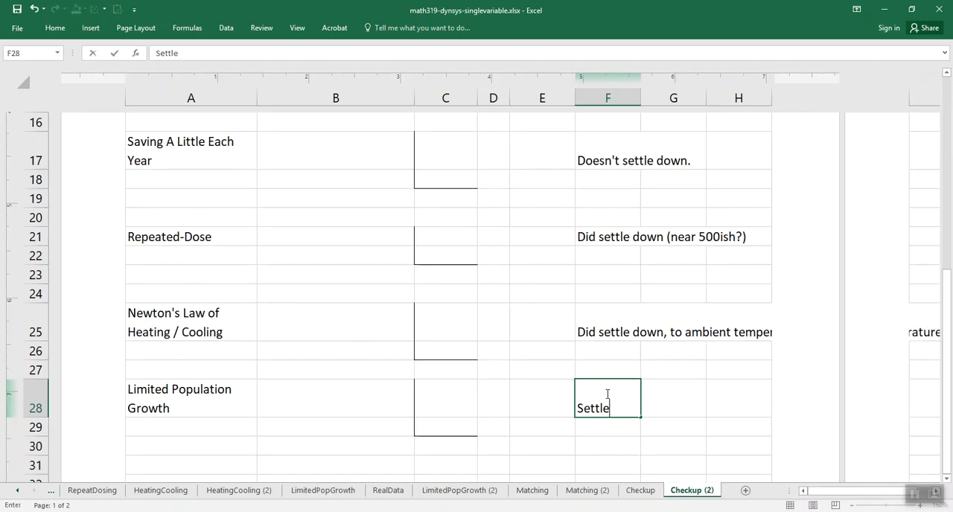
pyautogui.write('d down to carrying capa')
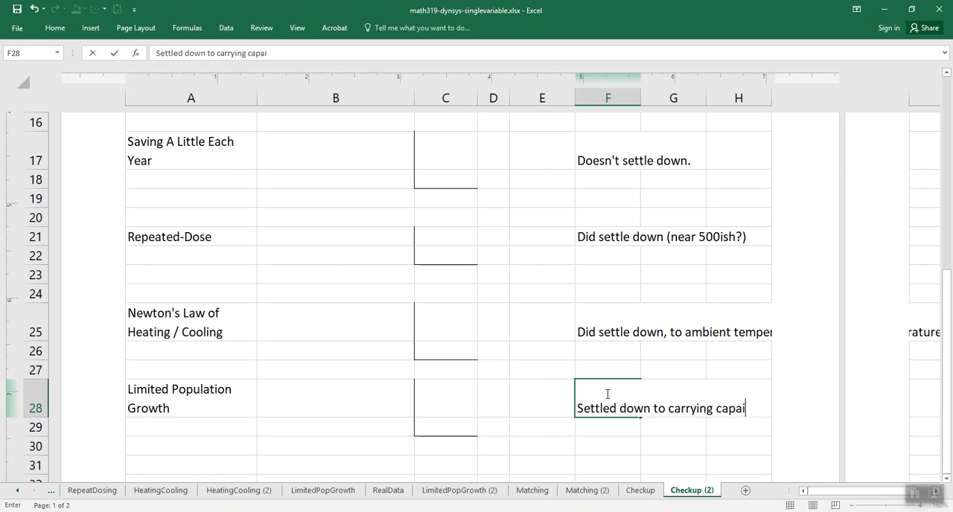
pyautogui.write('city,')
pyautogui.press('Return')
pyautogui.write('if ')
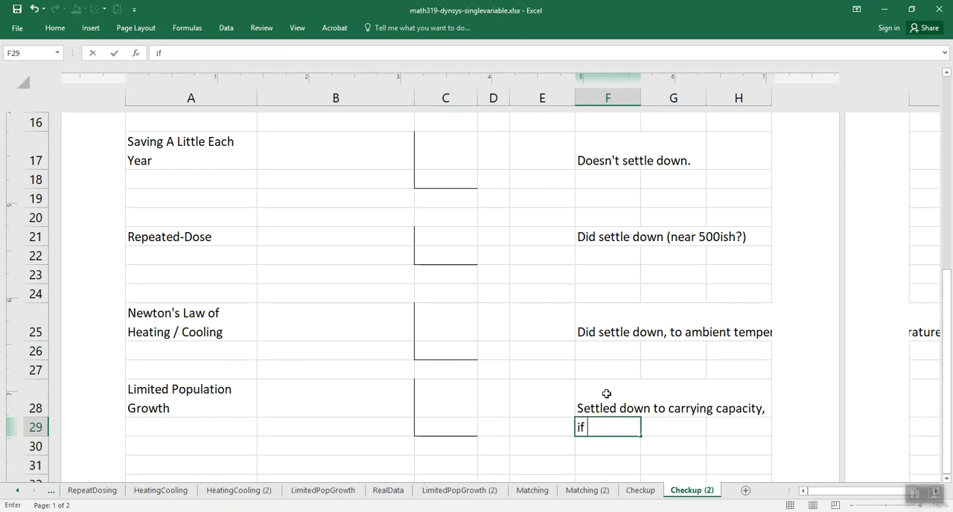
pyautogui.write('started wit')
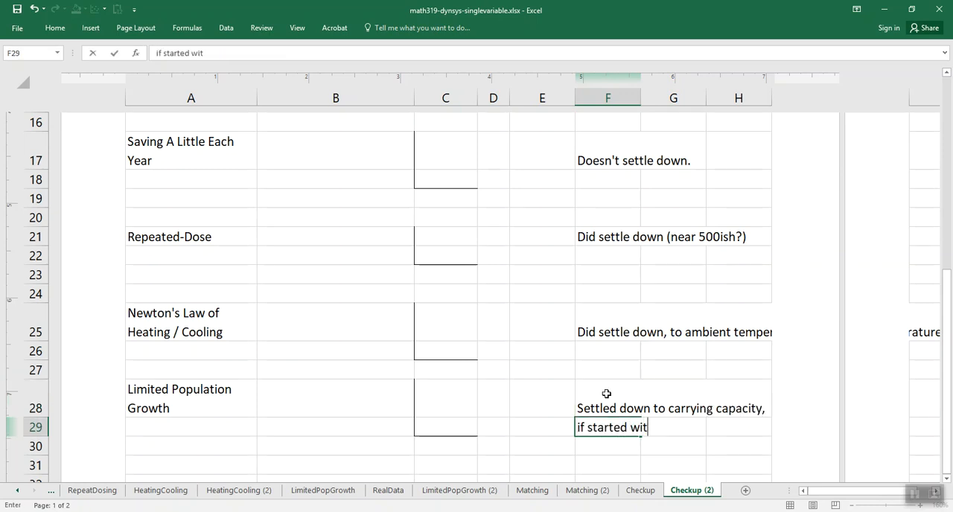
pyautogui.write('h a positive initial')
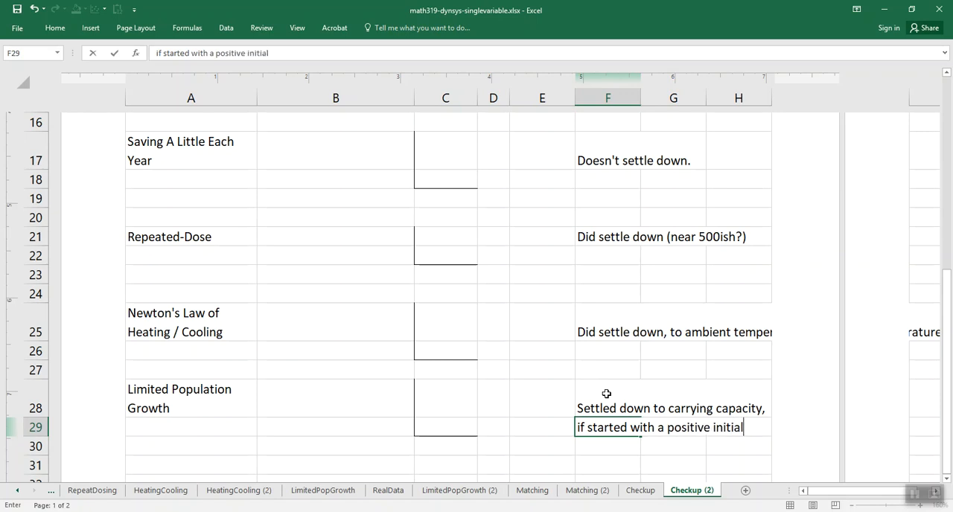
pyautogui.press('Return')
pyautogui.write('population.')
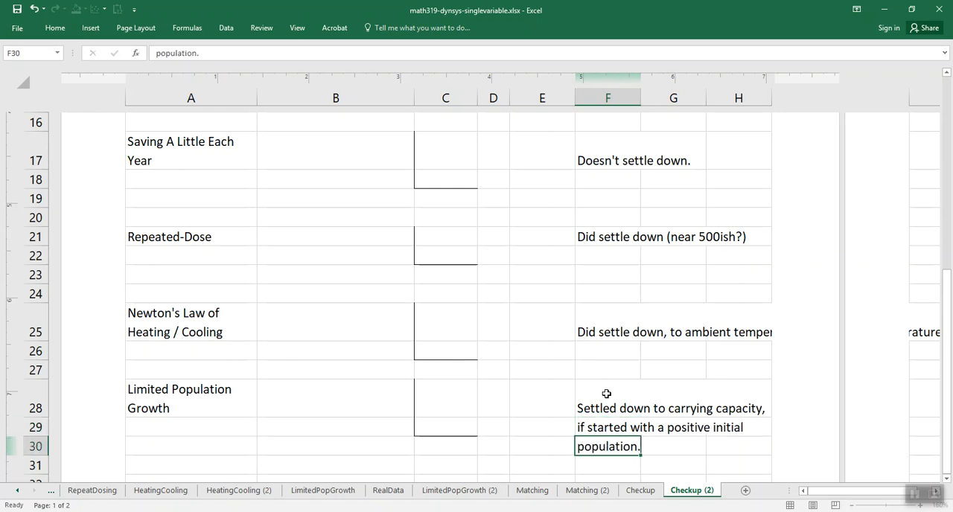
pyautogui.press('Return')
# - Add the negative-start case in F31 and F32 as "If started with negative," and "ran away to -infinity."
pyautogui.write('If star')
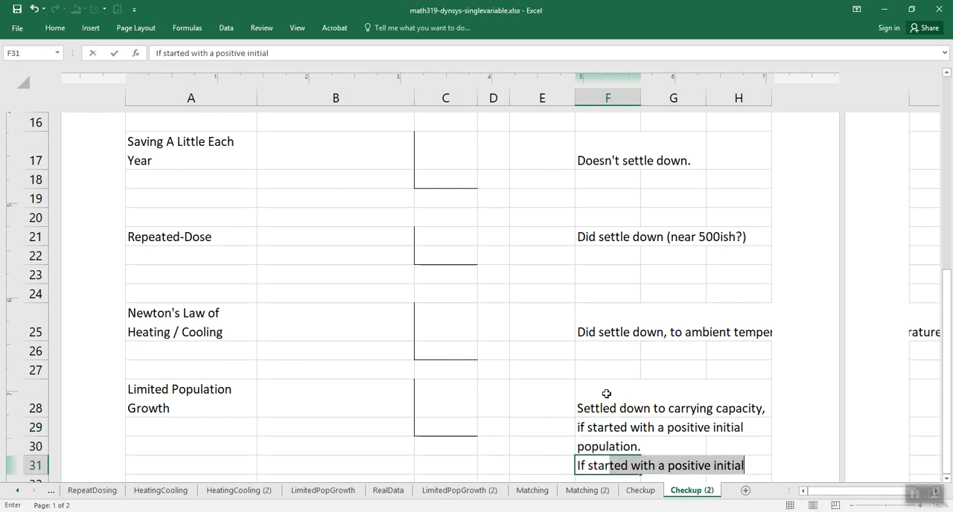
pyautogui.write('ted with negative,')
pyautogui.press('Return')
pyautogui.write('ran awa')
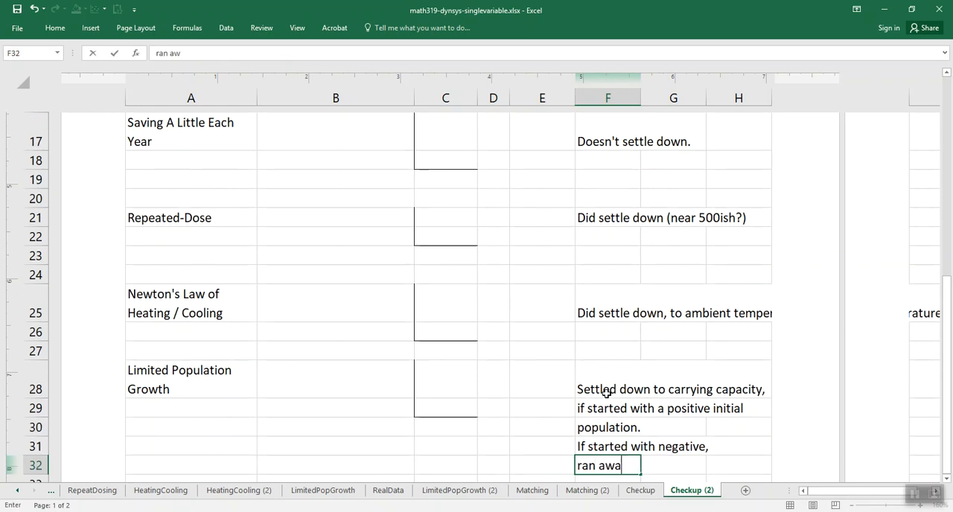
pyautogui.write('y to -infini')
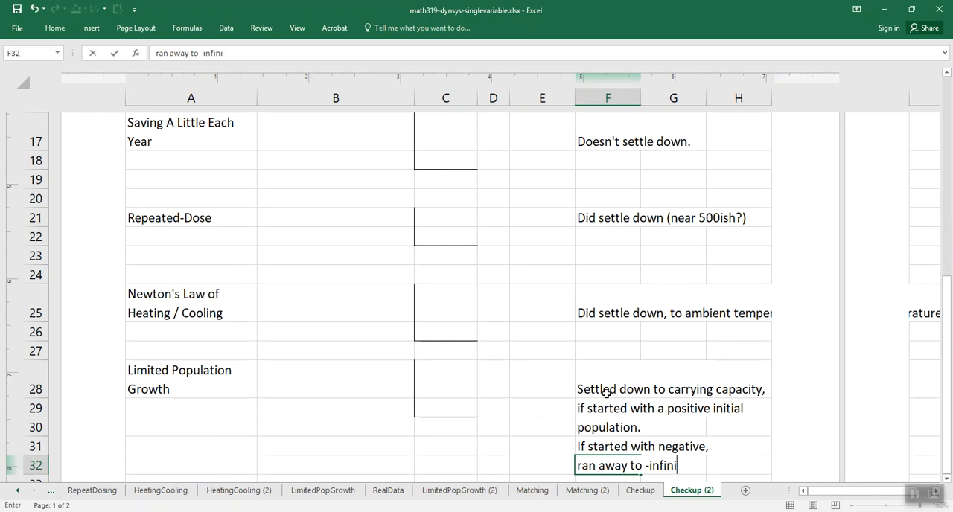
pyautogui.write('ty.')
pyautogui.press('Return')
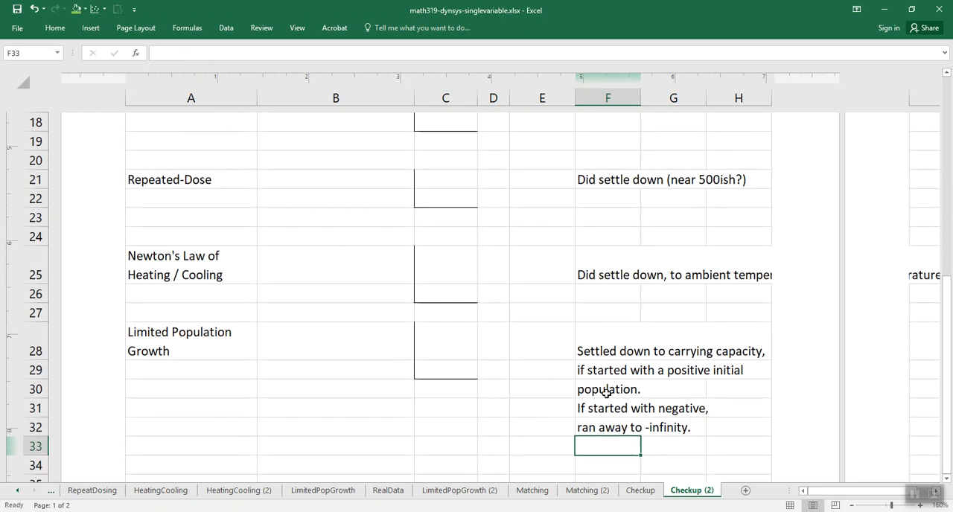
pyautogui.scroll(8, 606, 393)
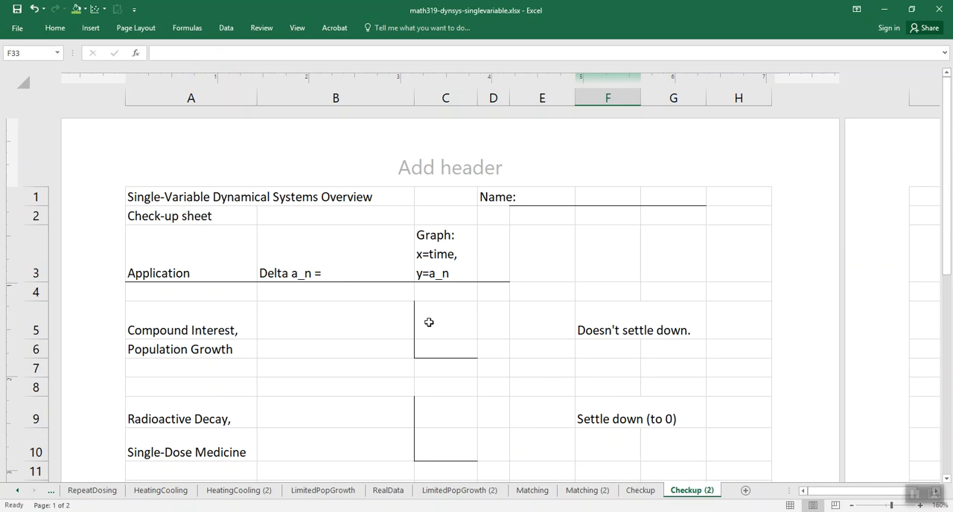
pyautogui.scroll(-5, 506, 325)
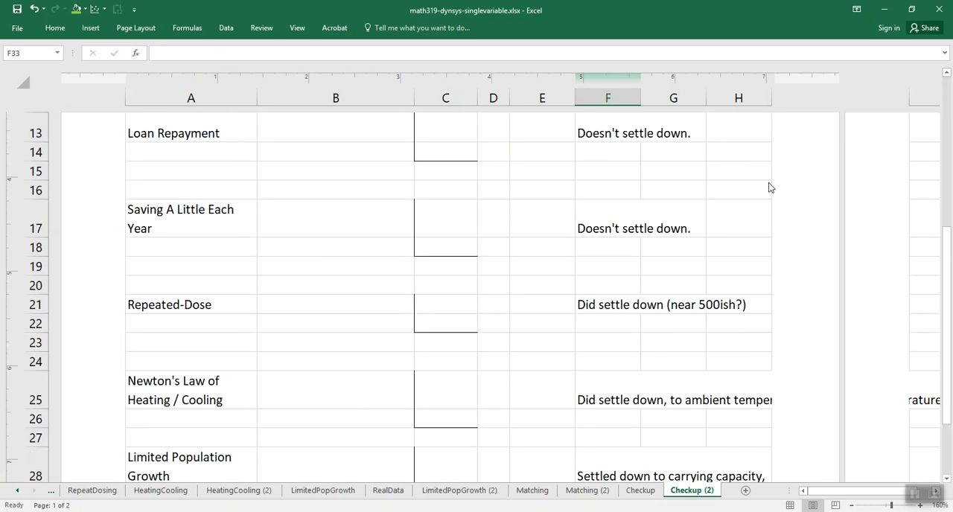
# - Switch to the PowerPoint presentation and read from the Big-Picture Questions slide through slide 39 on the graphs not yet looked at
pyautogui.scroll(-3, 647, 339)
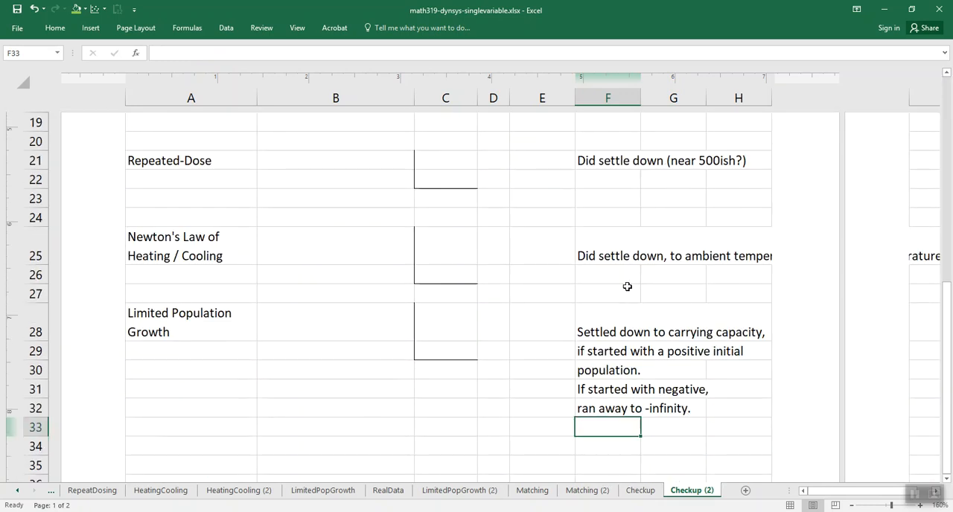
pyautogui.hotkey('alt', 'Tab')
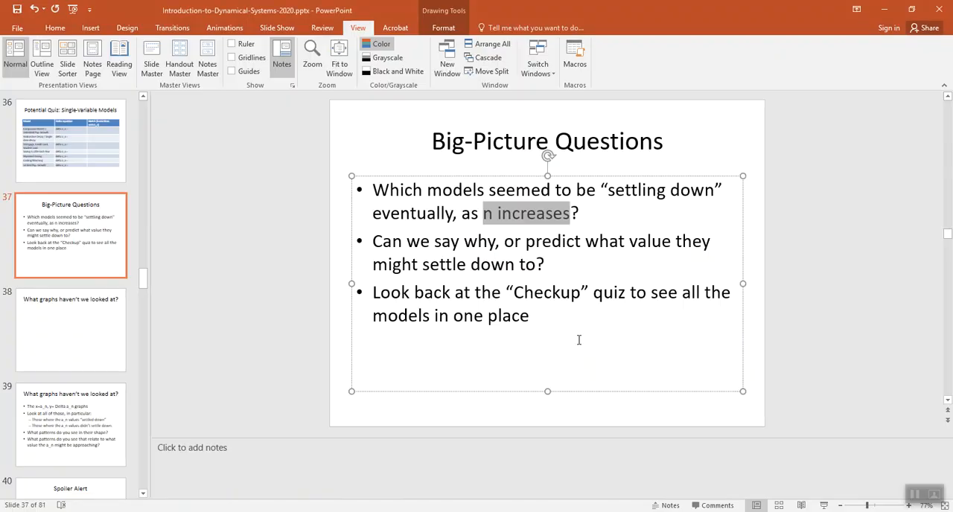
pyautogui.click(588, 295)
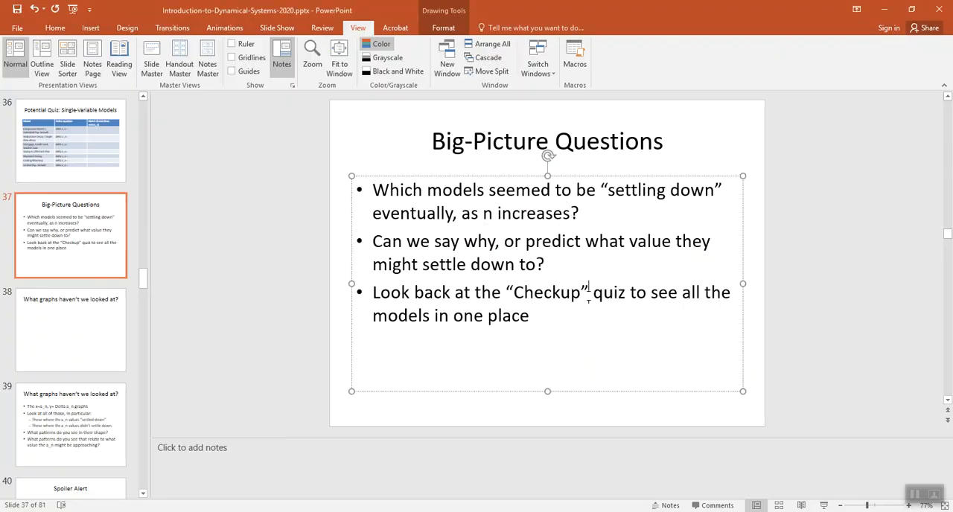
pyautogui.scroll(-2, 588, 295)
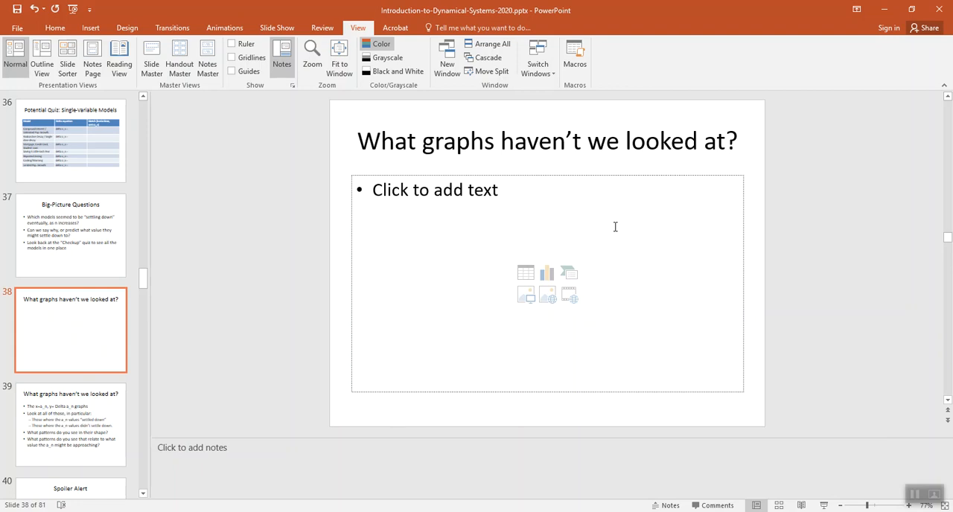
pyautogui.scroll(-1, 614, 226)
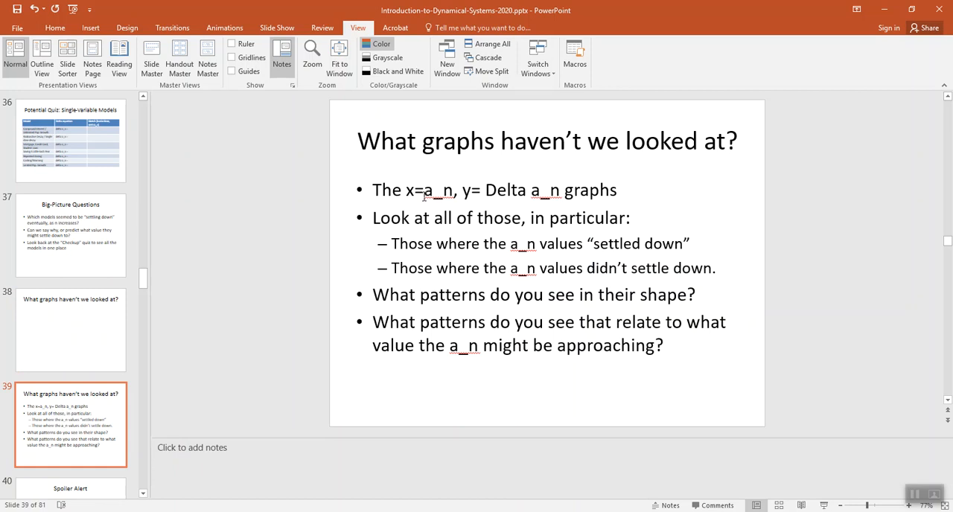
# - Return to the math319-dynsys-singlevariable.xlsx workbook in Excel and open its CompoundInterest sheet
pyautogui.hotkey('alt', 'Tab')
pyautogui.hotkey('alt', 'Tab')
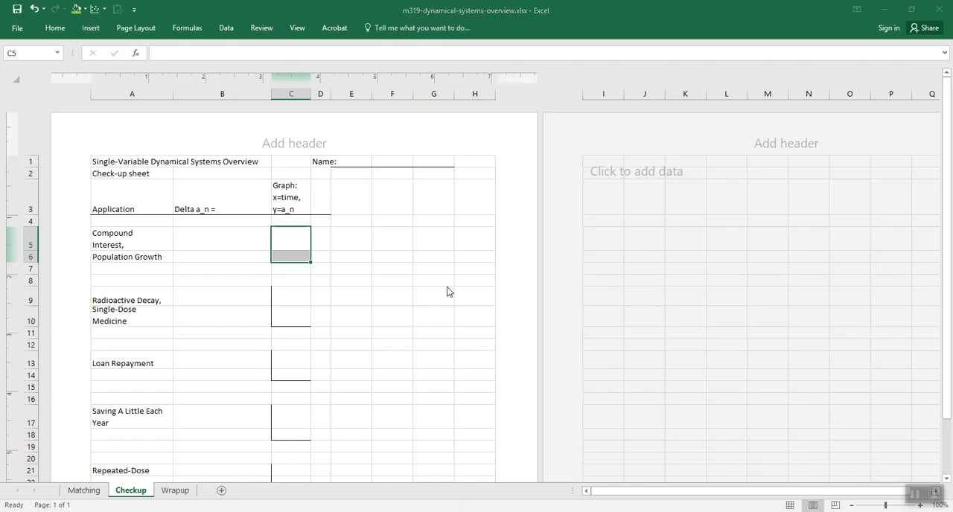
pyautogui.hotkey('alt', 'Tab')
pyautogui.hotkey('alt', 'Tab')
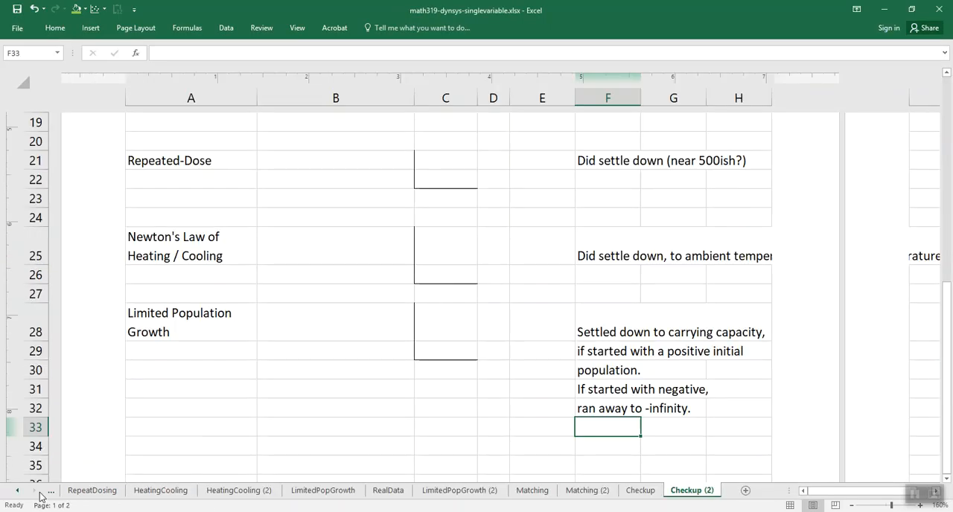
pyautogui.click(49, 496)
pyautogui.click(48, 496)
pyautogui.click(48, 497)
pyautogui.click(49, 496)
pyautogui.click(50, 496)
pyautogui.click(50, 497)
pyautogui.click(49, 496)
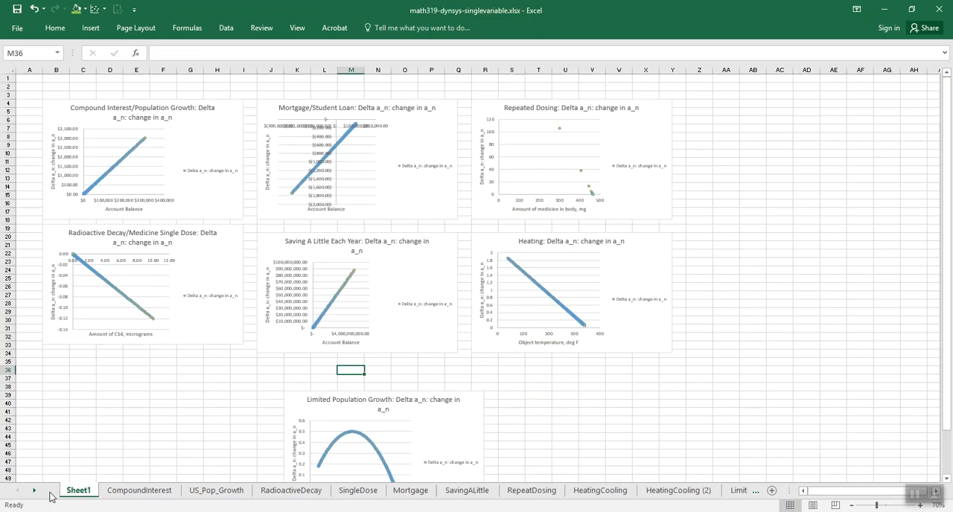
pyautogui.click(137, 490)
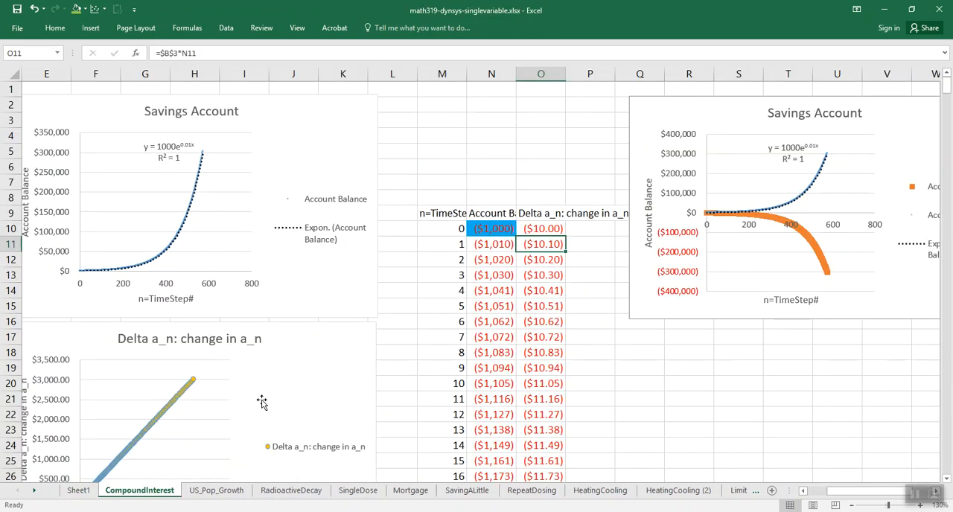
# - Examine the Savings Account chart and the Delta a_n chart beside the original data on the CompoundInterest sheet
pyautogui.moveTo(883, 491); pyautogui.dragTo(839, 493)
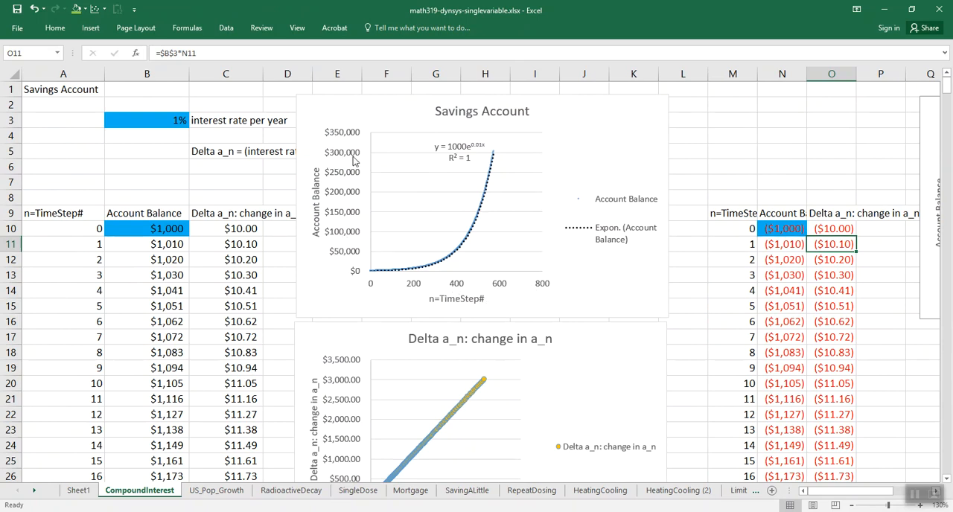
pyautogui.scroll(-1, 355, 161)
pyautogui.scroll(-3, 355, 161)
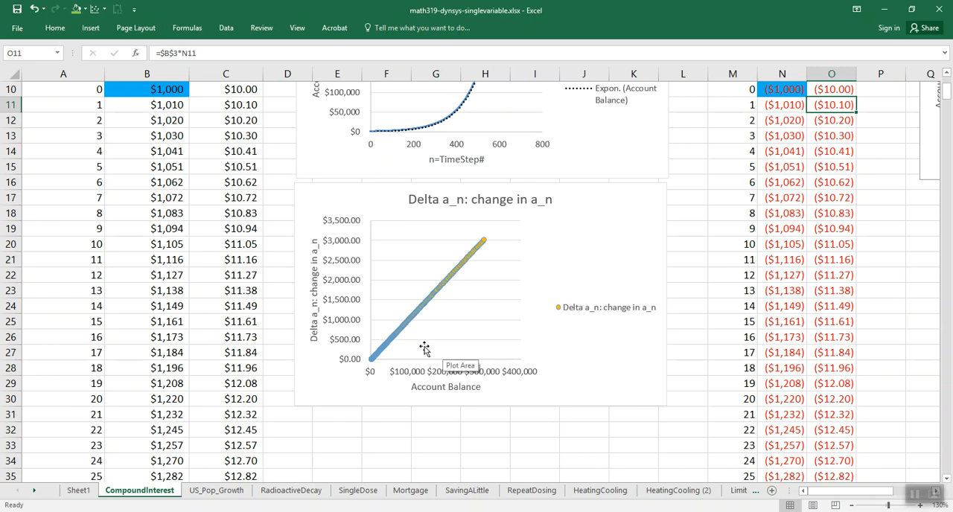
pyautogui.scroll(1, 426, 350)
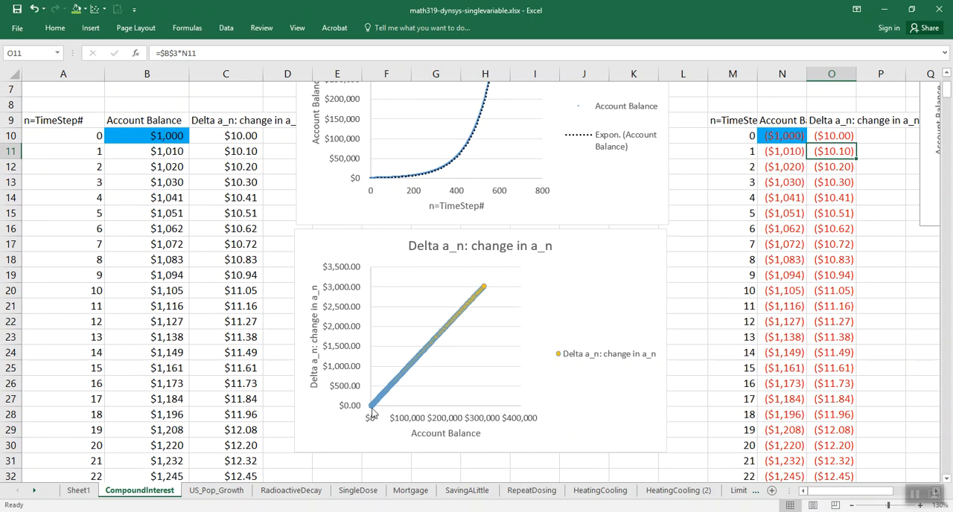
# - Compare the first and last rows of the Account Balance and Delta a_n columns with the ends of the Delta a_n chart's line
pyautogui.click(251, 137)
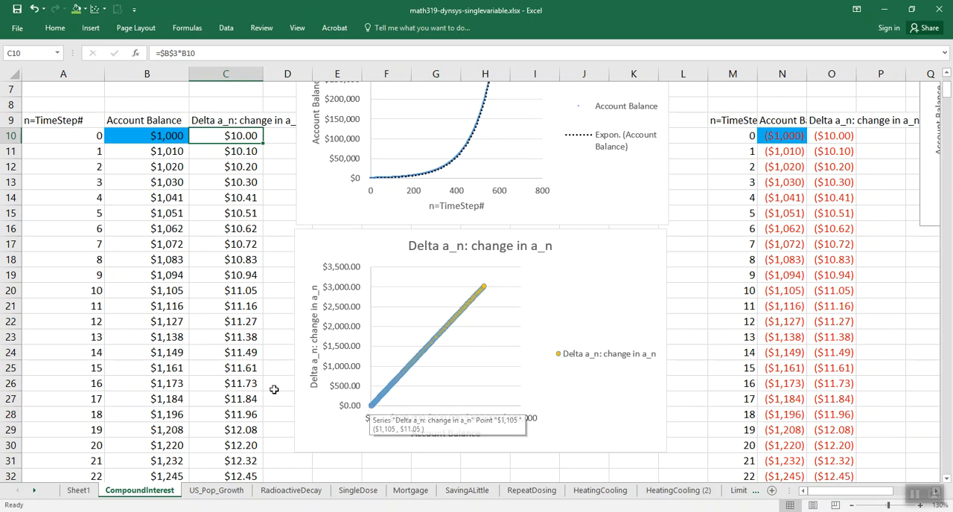
pyautogui.click(144, 380)
pyautogui.hotkey('ctrl', 'Down')
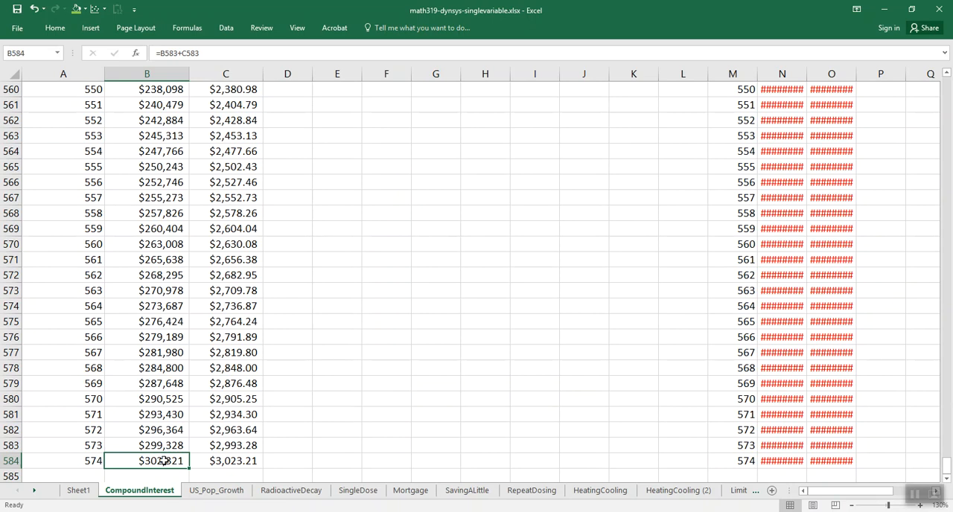
pyautogui.hotkey('ctrl', 'Up')
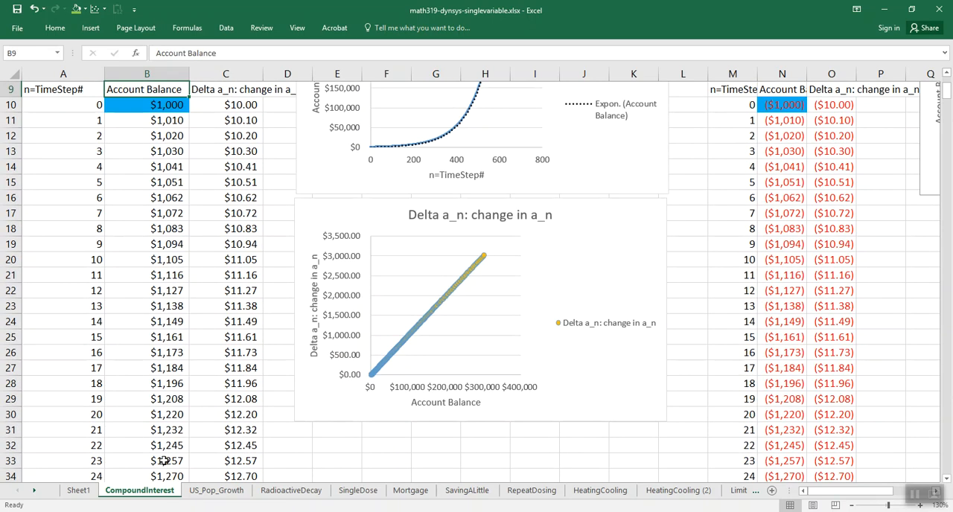
pyautogui.hotkey('ctrl', 'Down')
pyautogui.press('Right')
pyautogui.hotkey('ctrl', 'Up')
pyautogui.hotkey('ctrl', 'Up')
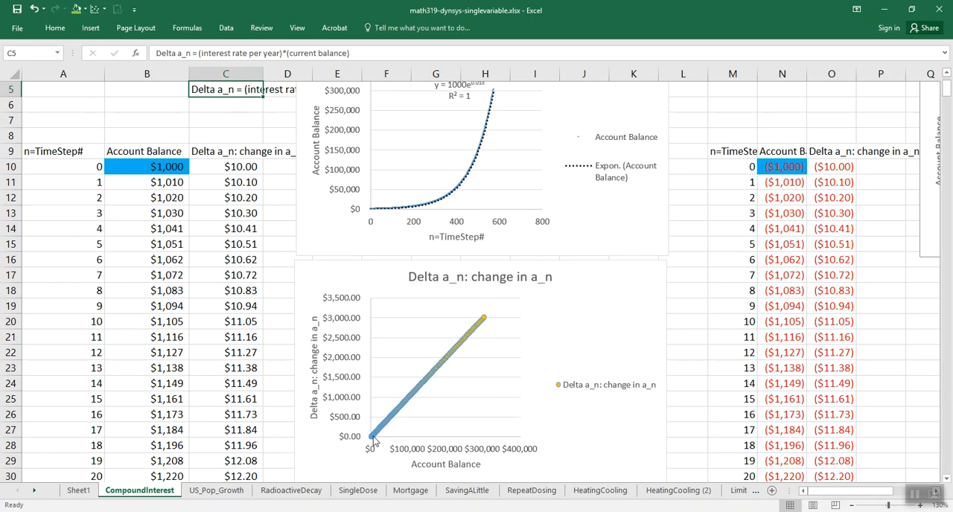
# - Open the RadioactiveDecay sheet and examine its Delta a_n chart against the amount of C14
pyautogui.moveTo(487, 323)
pyautogui.click(290, 490)
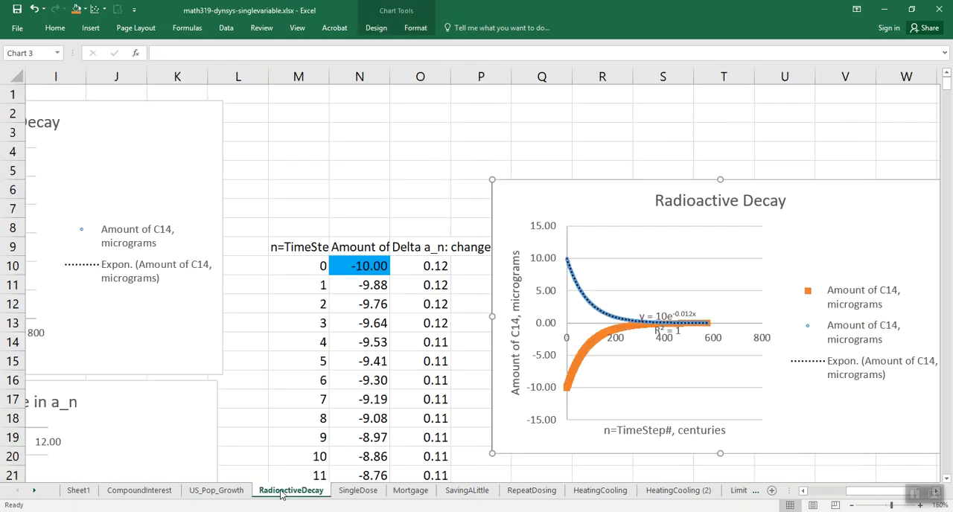
pyautogui.moveTo(865, 491); pyautogui.dragTo(837, 497)
pyautogui.scroll(-3, 442, 349)
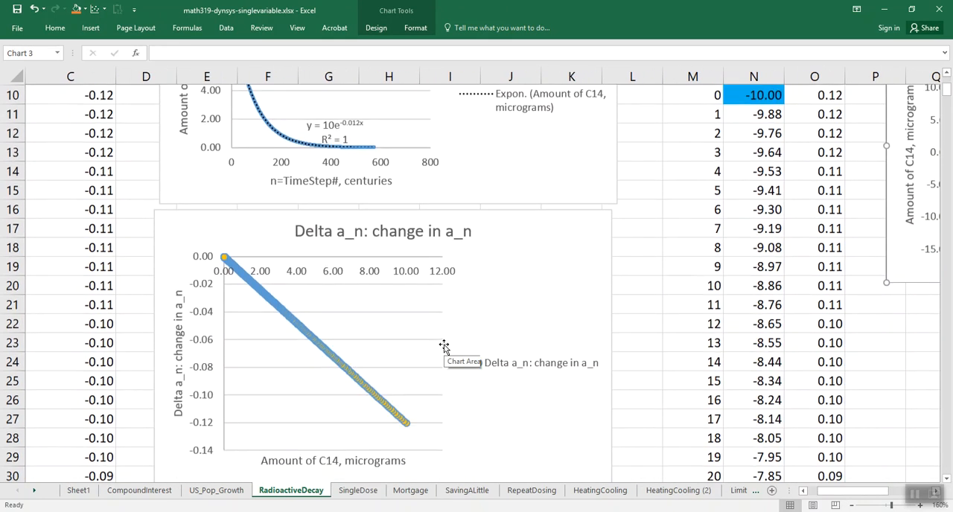
# - Open the SingleDose sheet and inspect the individual points of its Delta a_n chart against the amount of Tylenol
pyautogui.click(358, 490)
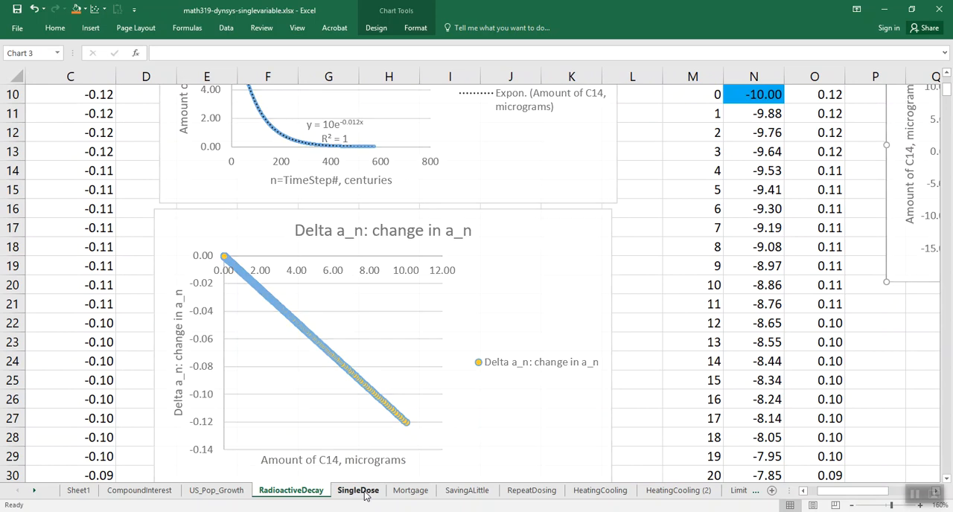
pyautogui.scroll(-3, 610, 450)
pyautogui.moveTo(871, 492); pyautogui.dragTo(820, 494)
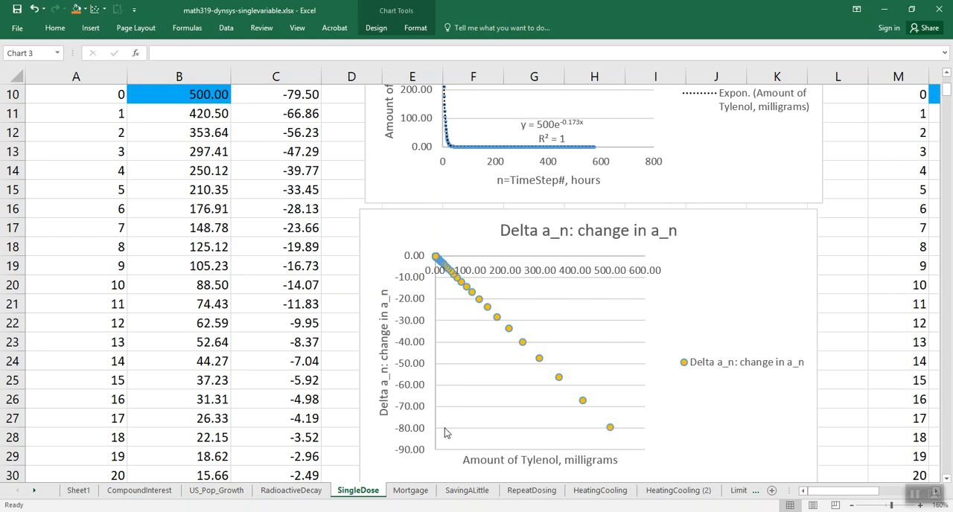
pyautogui.moveTo(612, 429)
pyautogui.moveTo(585, 406)
# - Examine the Delta a_n charts on the Mortgage, SavingALittle and RepeatDosing sheets in turn
pyautogui.click(410, 489)
pyautogui.scroll(-1, 459, 439)
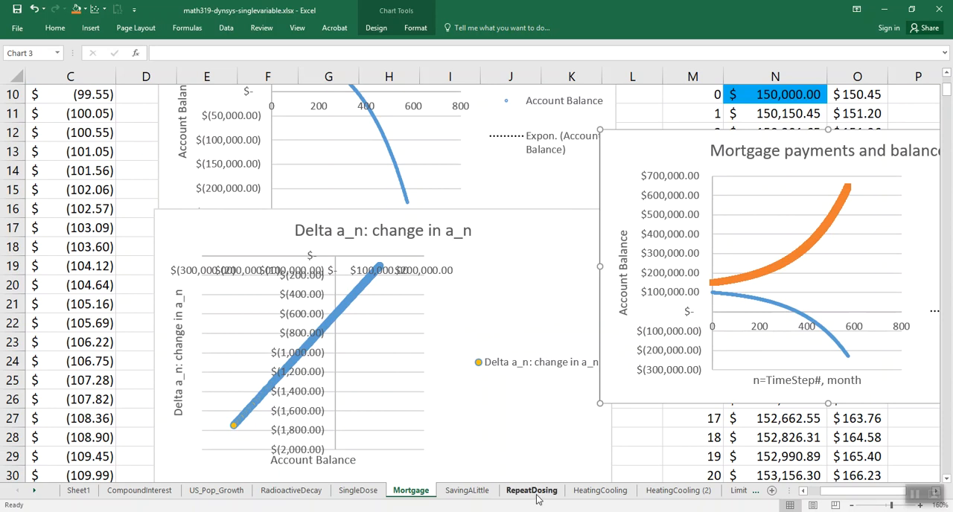
pyautogui.click(478, 495)
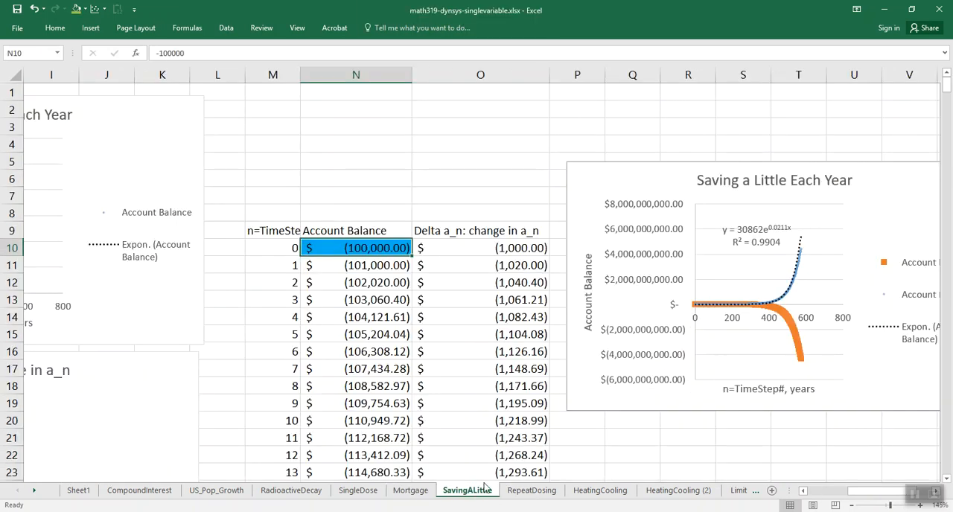
pyautogui.moveTo(872, 493); pyautogui.dragTo(819, 494)
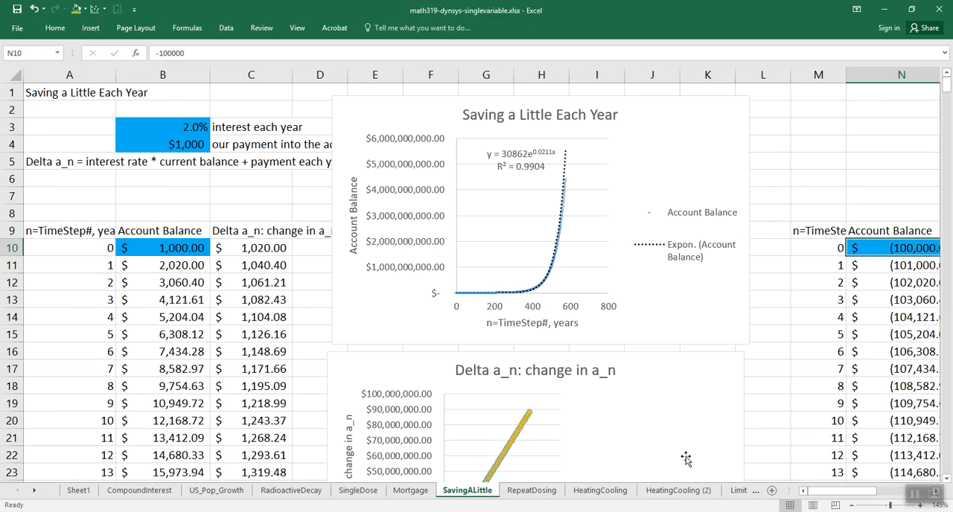
pyautogui.scroll(-4, 517, 398)
pyautogui.scroll(1, 478, 310)
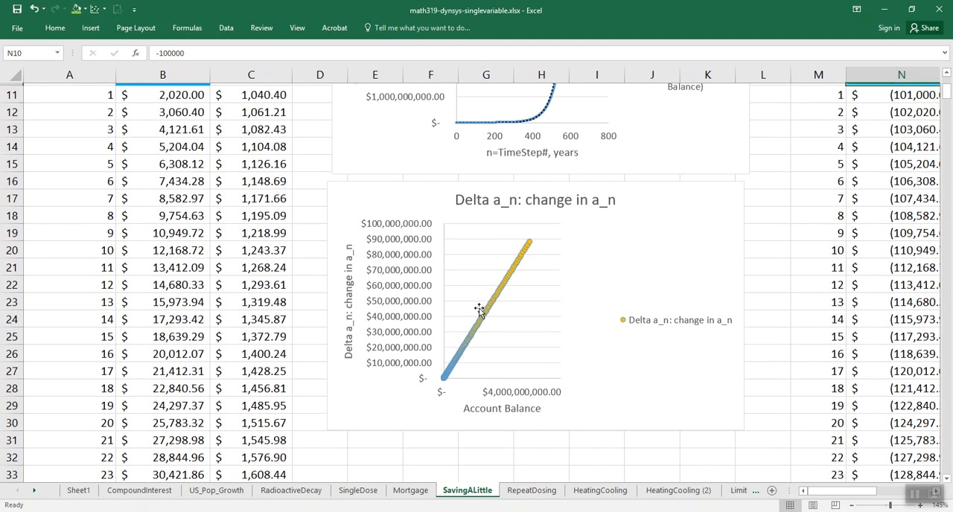
pyautogui.click(533, 491)
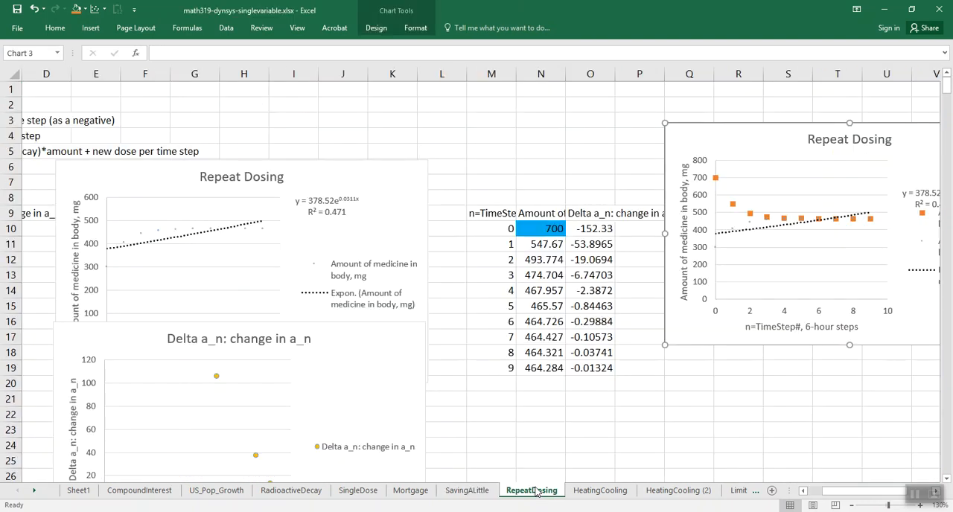
pyautogui.scroll(-3, 448, 385)
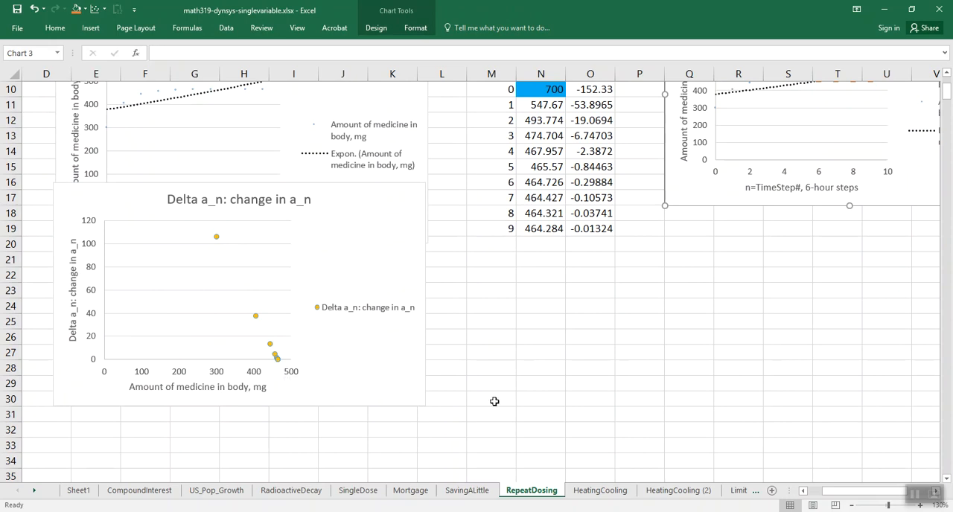
# - Open Sheet1 and look over the collected Delta a_n charts of all applications, marking the cells along both sides of them
pyautogui.click(78, 490)
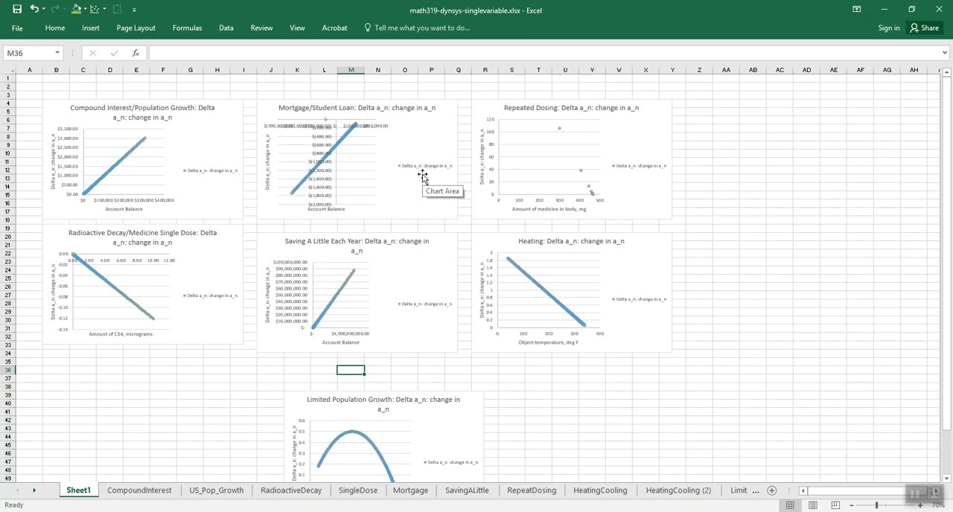
pyautogui.moveTo(42, 85); pyautogui.dragTo(34, 414)
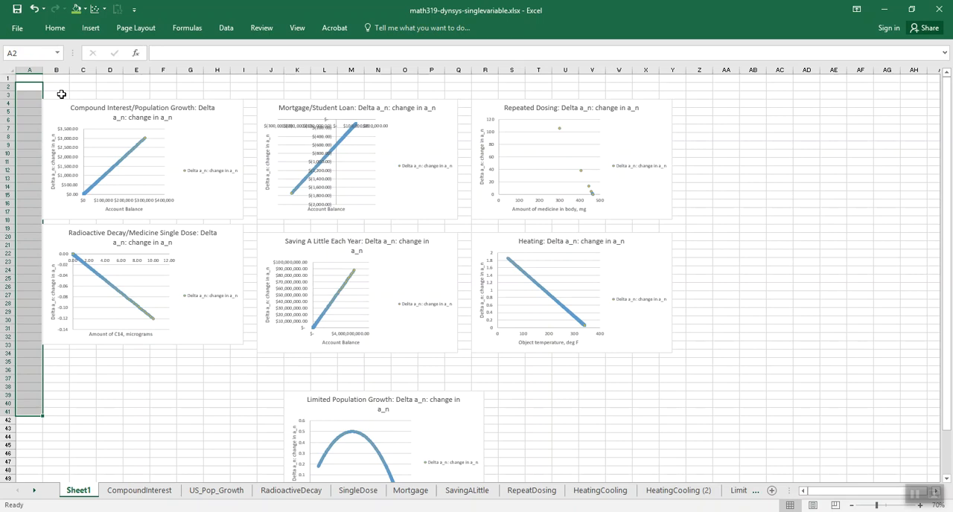
pyautogui.moveTo(699, 87); pyautogui.dragTo(697, 384)
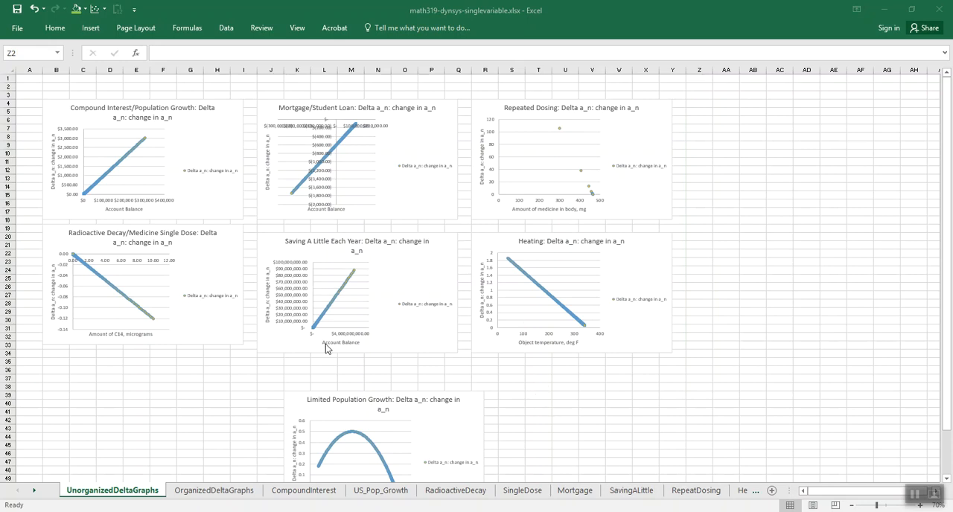
# - Open the OrganizedDeltaGraphs sheet, compare its "Did Settle Down" and "Didn't settle down" chart groups, and select the Radioactive Decay/Medicine Single Dose chart's title
pyautogui.click(227, 491)
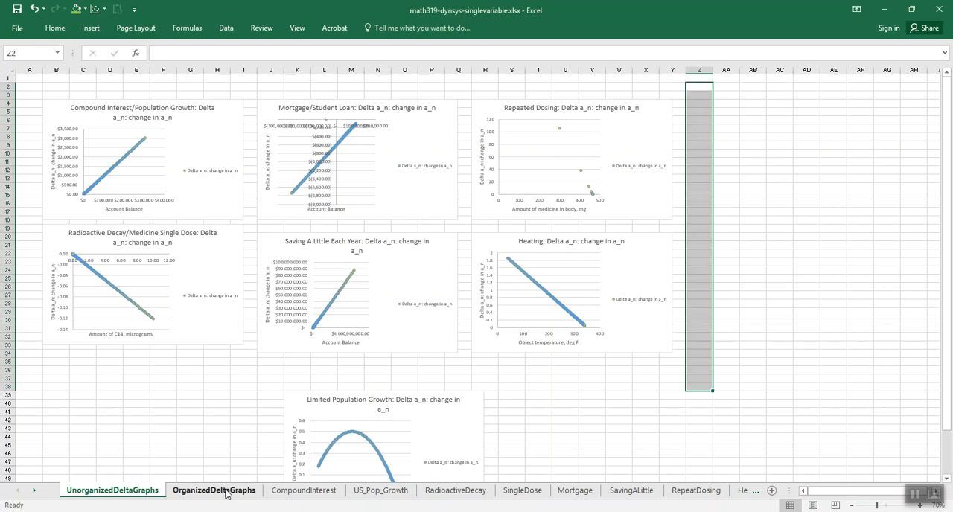
pyautogui.click(227, 491)
pyautogui.click(63, 90)
pyautogui.moveTo(63, 91); pyautogui.dragTo(496, 90)
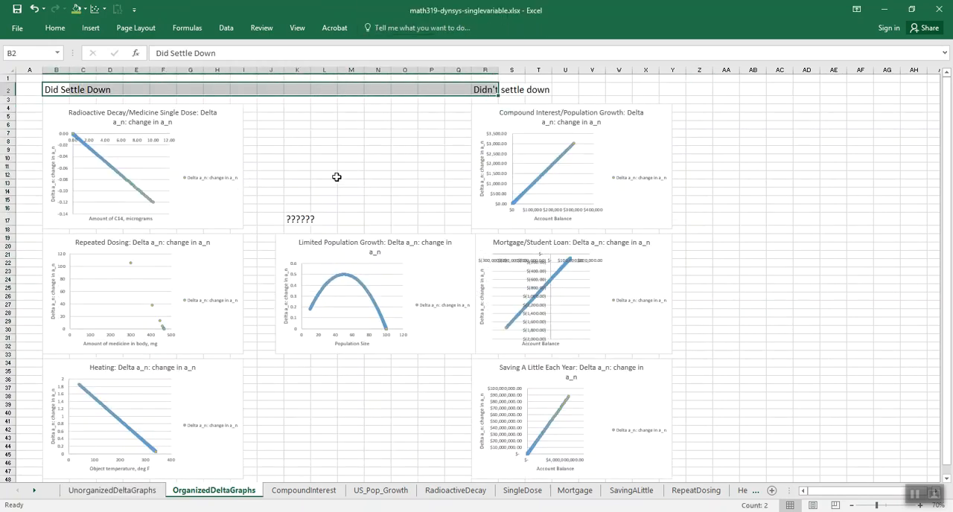
pyautogui.click(326, 176)
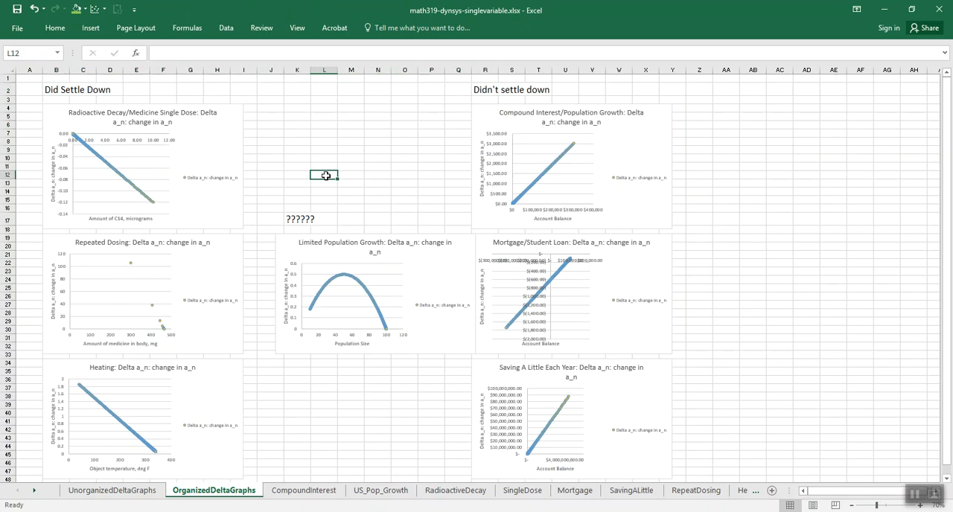
pyautogui.keyDown('ctrl'); pyautogui.scroll(2, 325, 175); pyautogui.keyUp('ctrl')
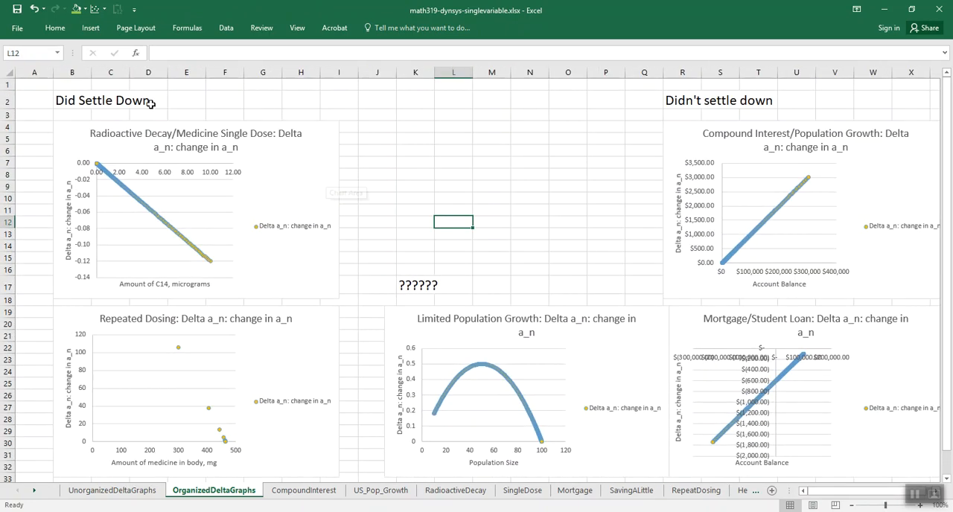
pyautogui.click(113, 135)
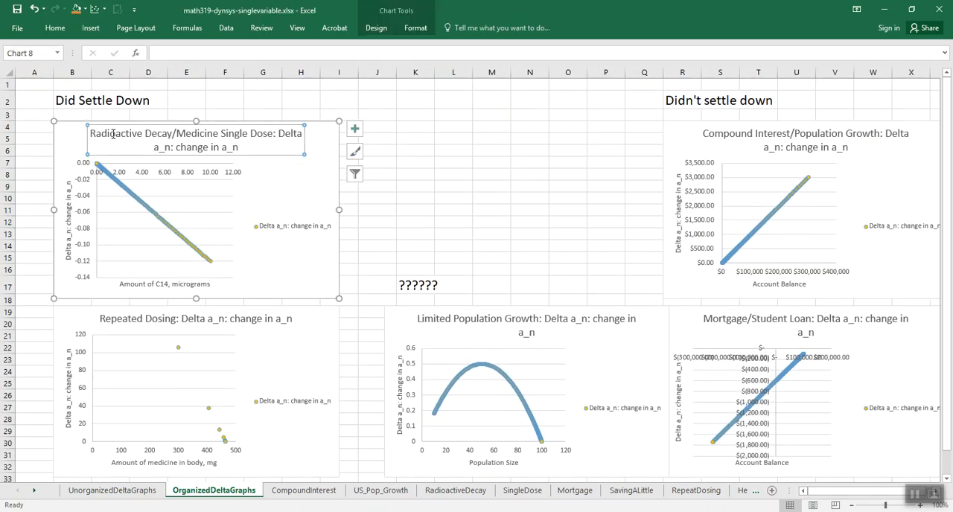
# - Select the Repeated Dosing and Heating charts in the "Did Settle Down" group to compare their Delta a_n graphs
pyautogui.click(146, 322)
pyautogui.scroll(-3, 166, 381)
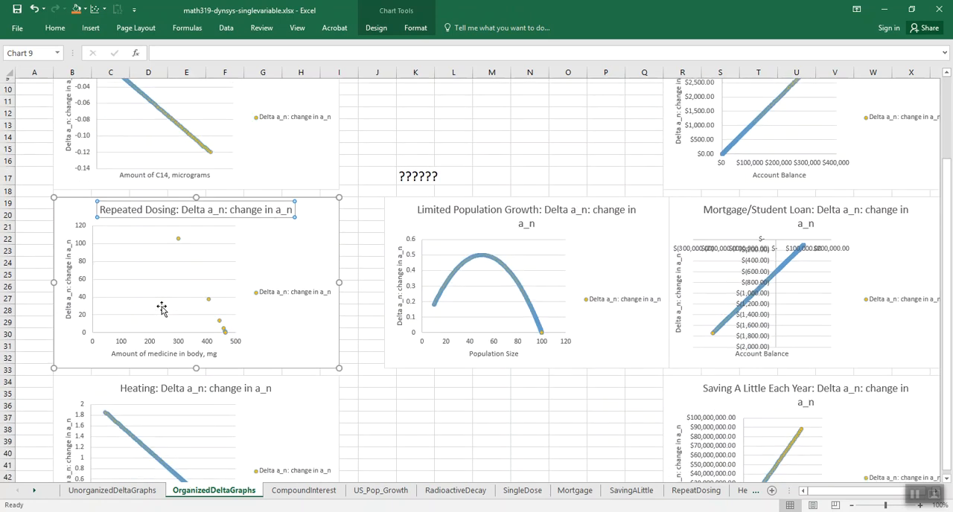
pyautogui.click(166, 381)
pyautogui.scroll(-2, 168, 378)
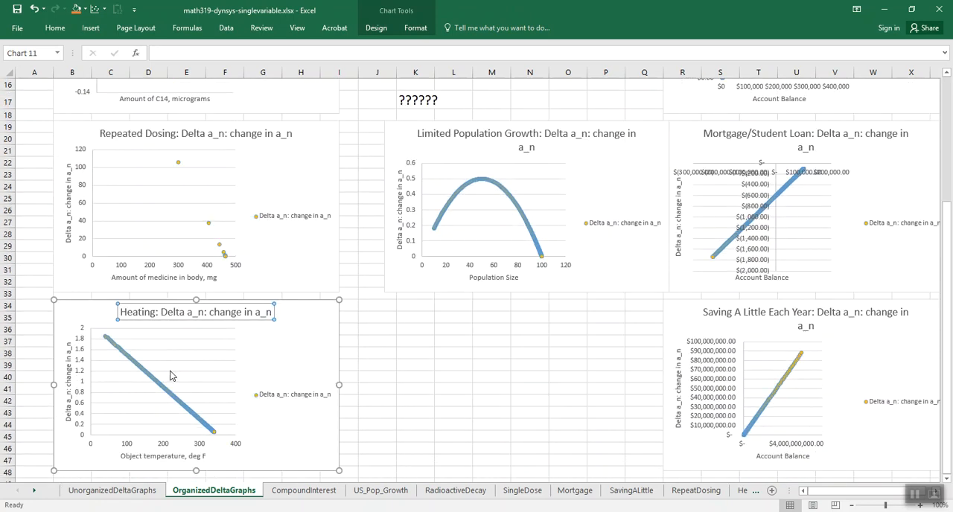
# - Select the Compound Interest, Mortgage/Student Loan and Saving A Little Each Year charts in the "Didn't settle down" group to compare their shapes
pyautogui.scroll(4, 170, 375)
pyautogui.click(901, 133)
pyautogui.scroll(1, 900, 133)
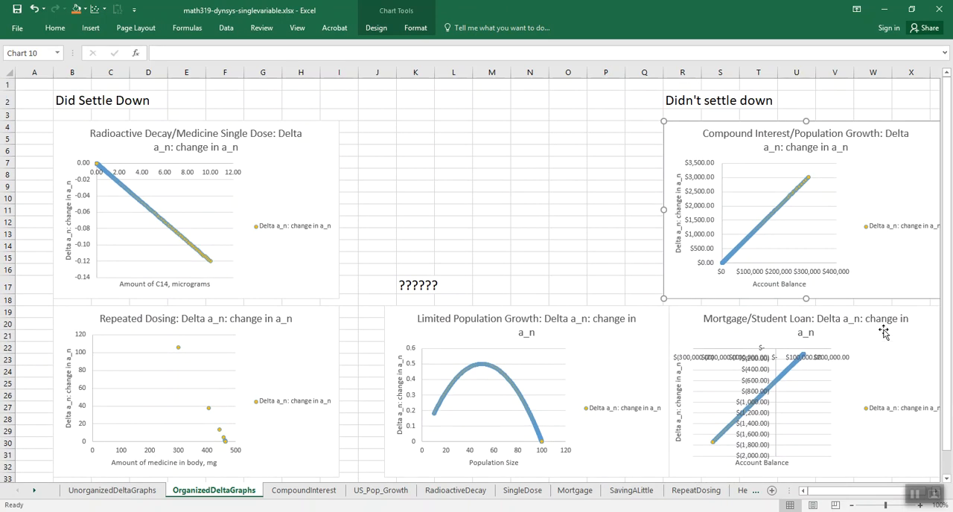
pyautogui.click(893, 361)
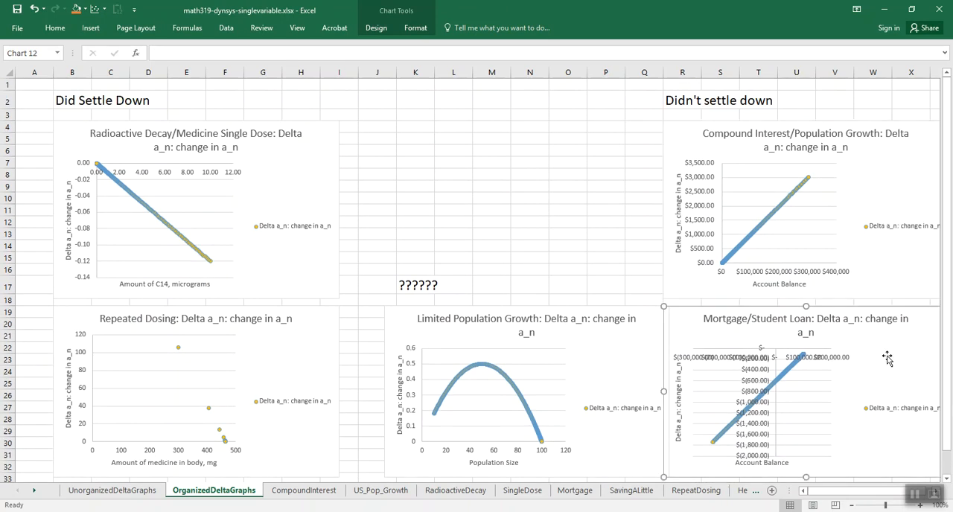
pyautogui.scroll(-1, 885, 358)
pyautogui.scroll(-2, 885, 358)
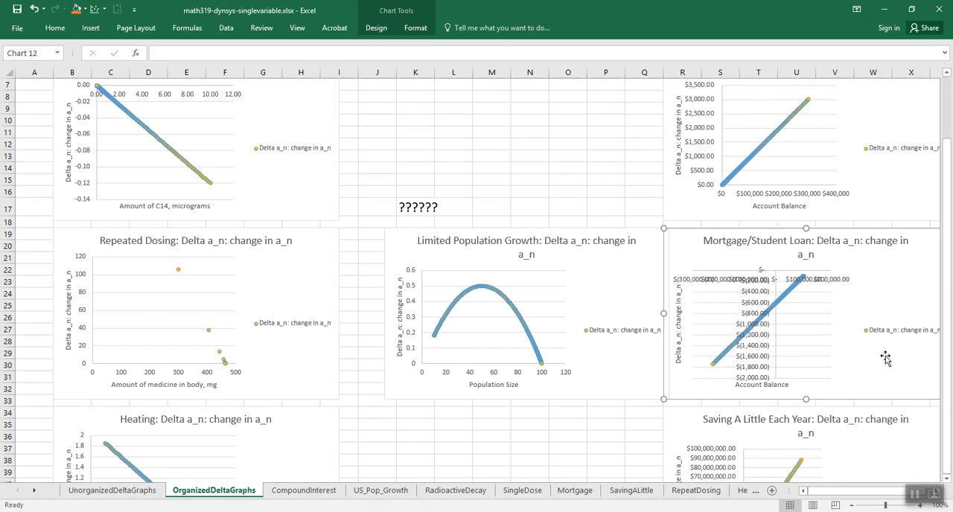
pyautogui.scroll(-3, 885, 358)
pyautogui.click(884, 358)
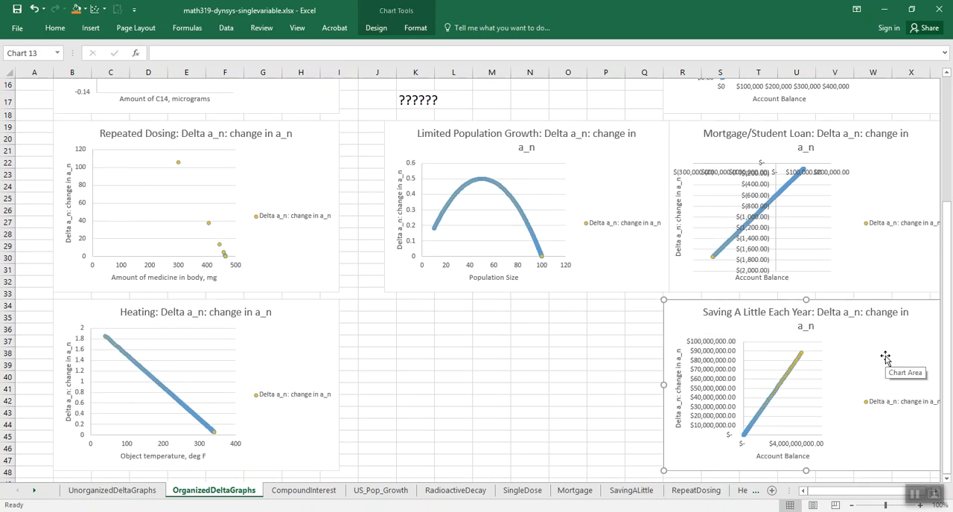
pyautogui.scroll(3, 885, 358)
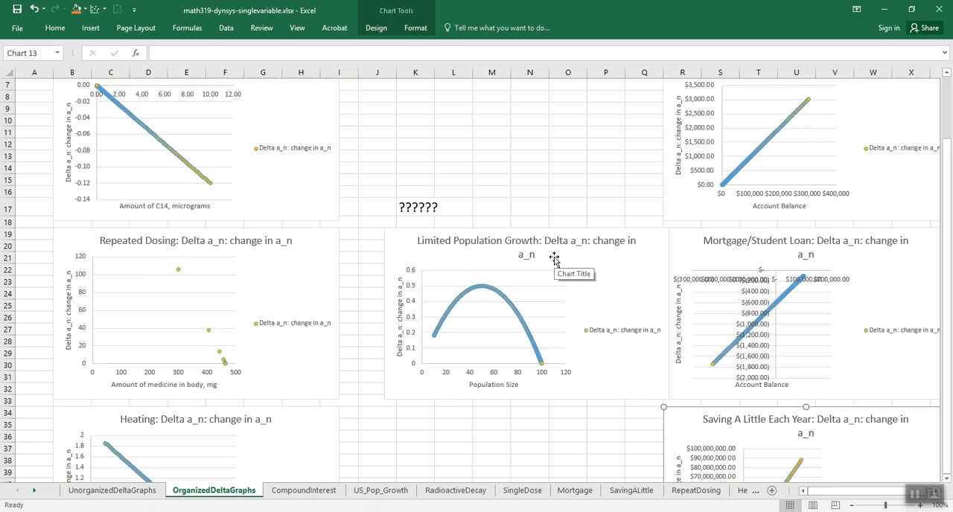
# - Open the LimitedPopGrowth sheet and look over its population size charts
pyautogui.click(754, 492)
pyautogui.click(754, 492)
pyautogui.click(754, 492)
pyautogui.click(754, 492)
pyautogui.hotkey('ctrl', 'pageup')
pyautogui.hotkey('ctrl', 'pageup')
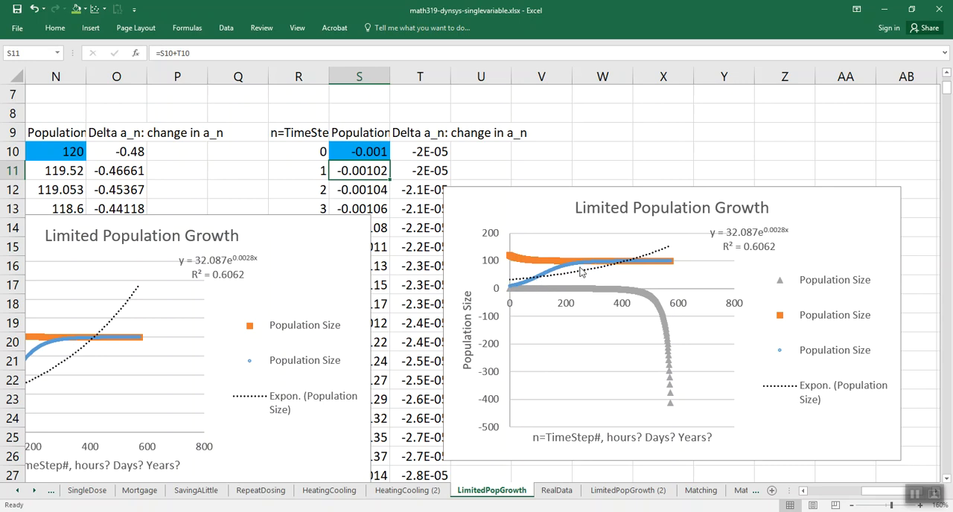
# - Return to the OrganizedDeltaGraphs sheet and examine the Limited Population Growth chart alongside both chart groups
pyautogui.click(51, 492)
pyautogui.click(51, 492)
pyautogui.click(52, 491)
pyautogui.click(51, 491)
pyautogui.click(51, 491)
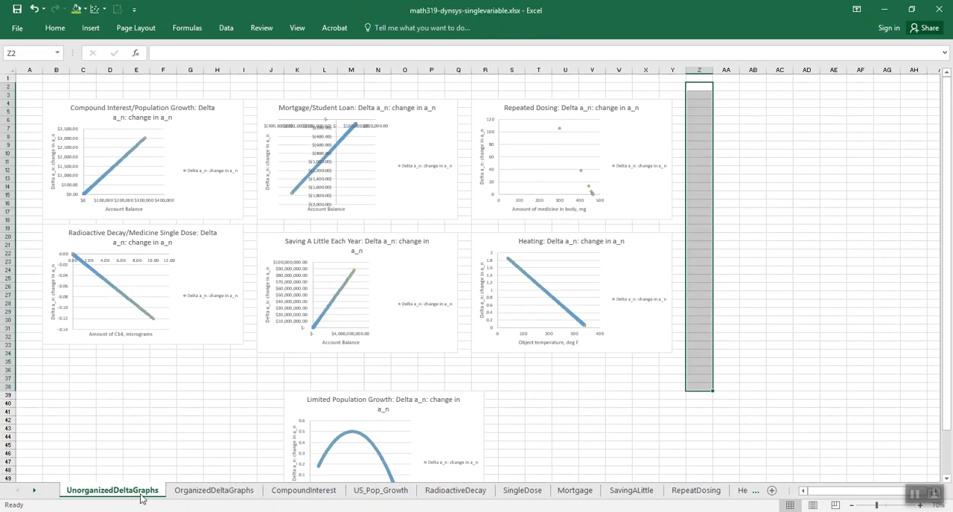
pyautogui.click(187, 492)
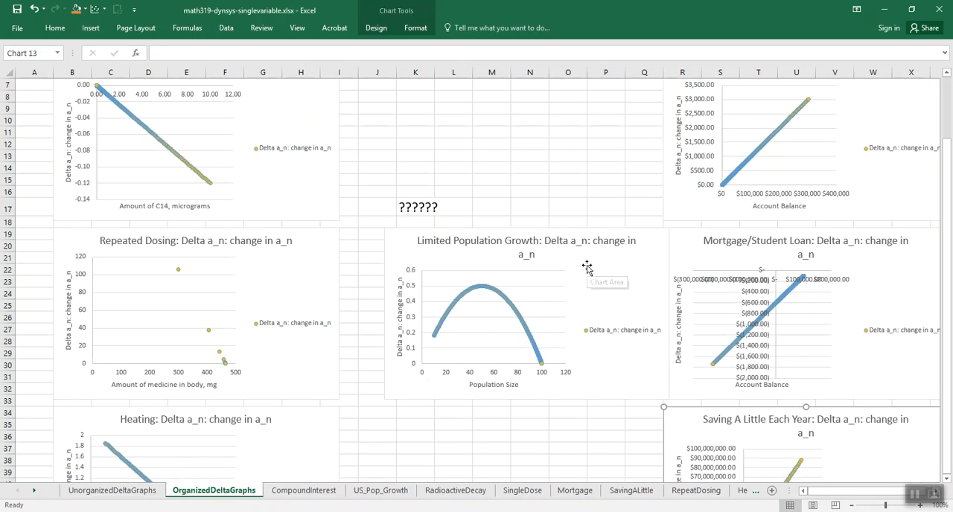
pyautogui.moveTo(589, 261); pyautogui.dragTo(576, 257)
pyautogui.hotkey('ctrl', 'z')
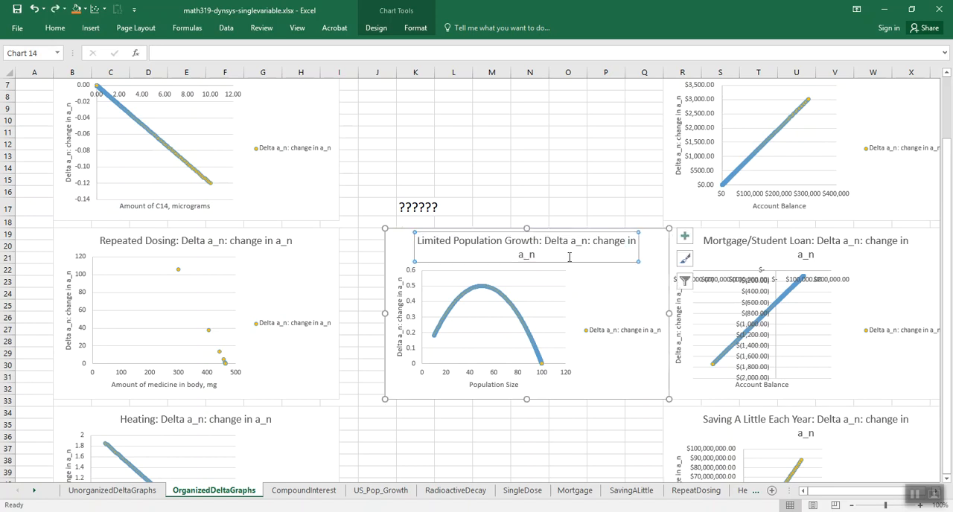
pyautogui.keyDown('ctrl'); pyautogui.scroll(-1, 570, 257); pyautogui.keyUp('ctrl')
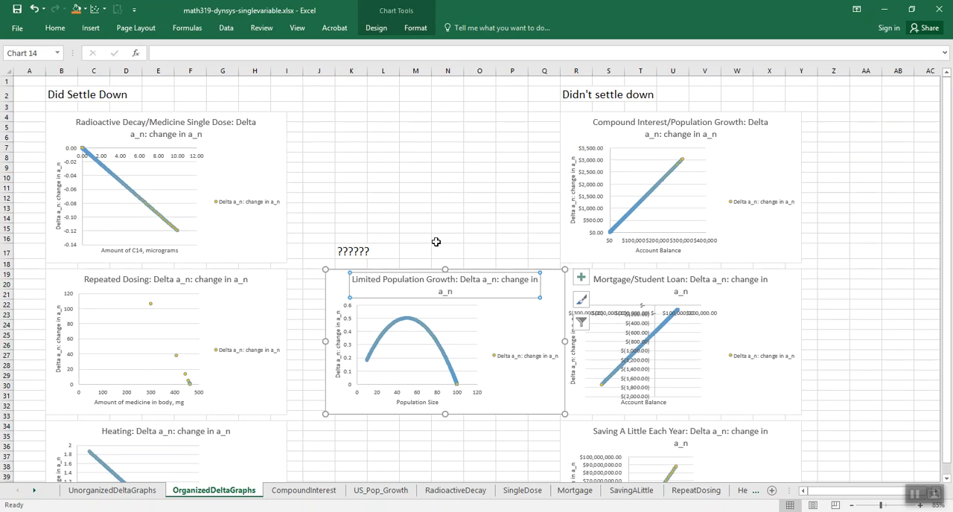
# - Check the pattern questions on the PowerPoint slide, and compare the "Did Settle Down" and "Didn't settle down" groups in the Excel sheet
pyautogui.hotkey('alt', 'Tab')
pyautogui.press('Tab')
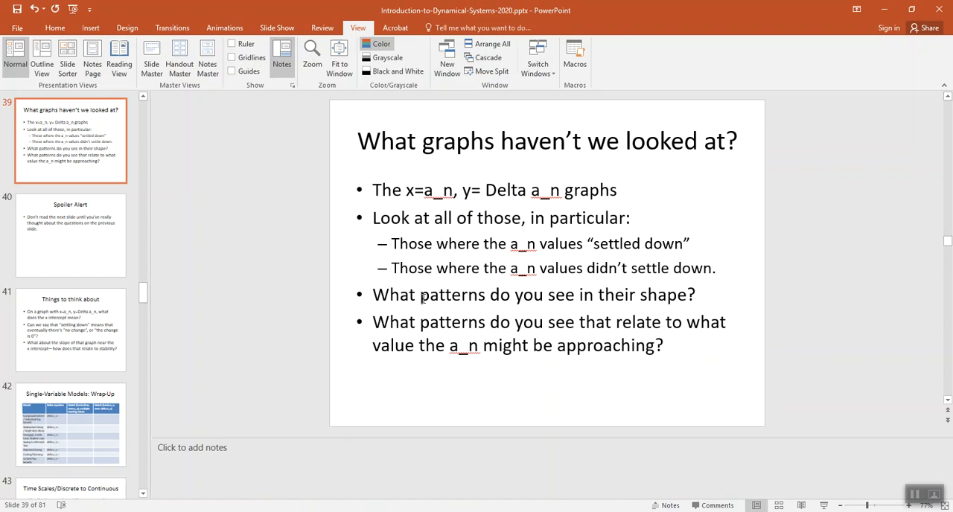
pyautogui.hotkey('alt', 'Tab')
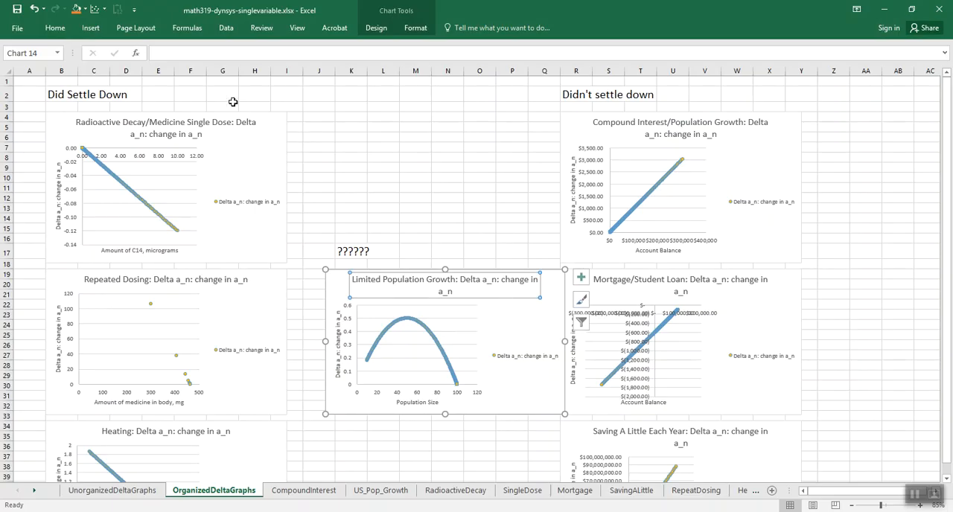
pyautogui.click(162, 96)
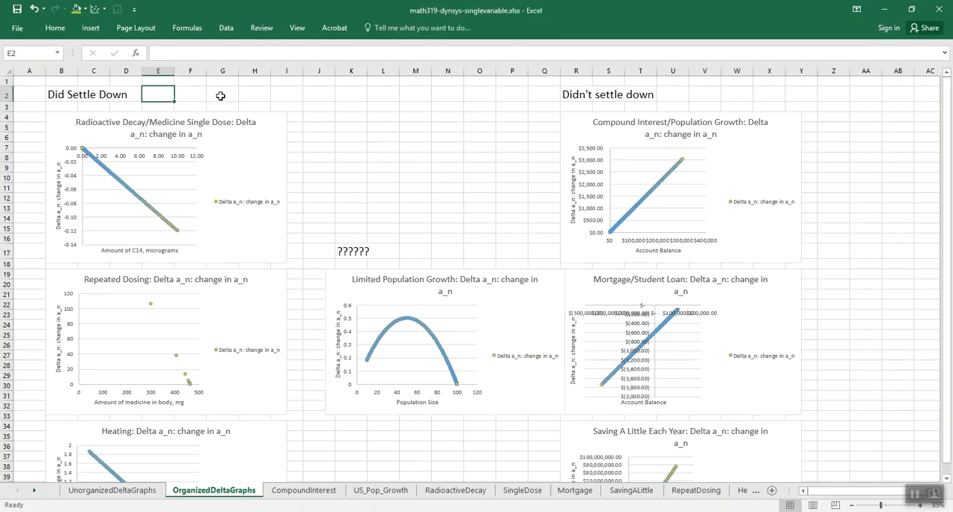
pyautogui.click(691, 95)
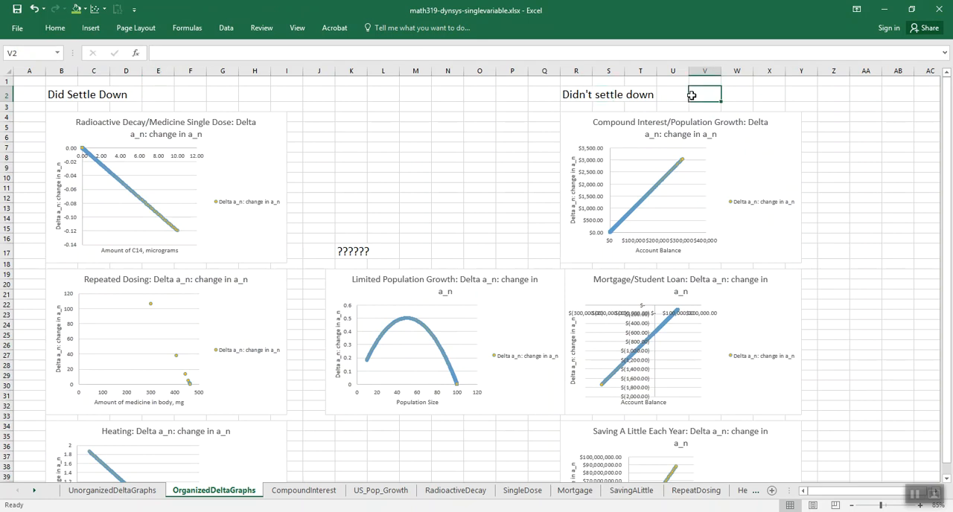
pyautogui.press('alt')
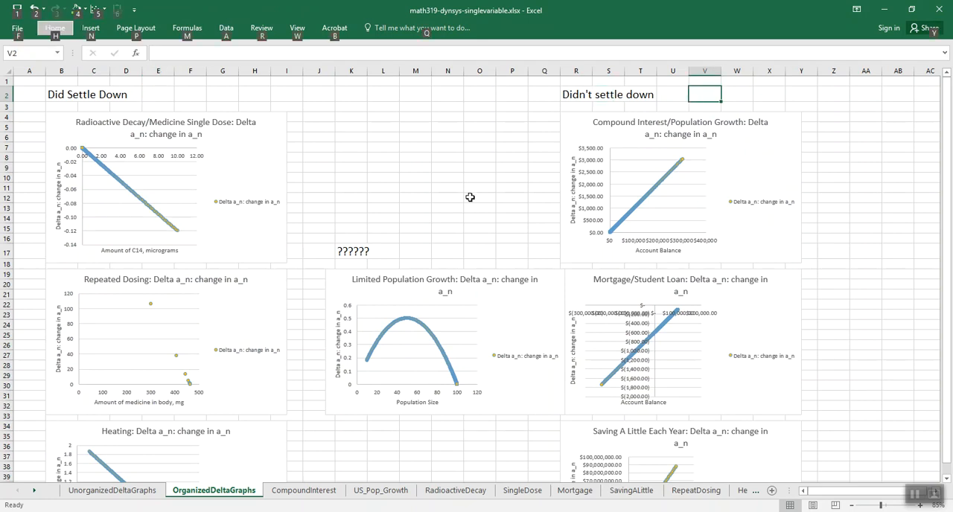
pyautogui.click(470, 198)
pyautogui.scroll(-1, 469, 197)
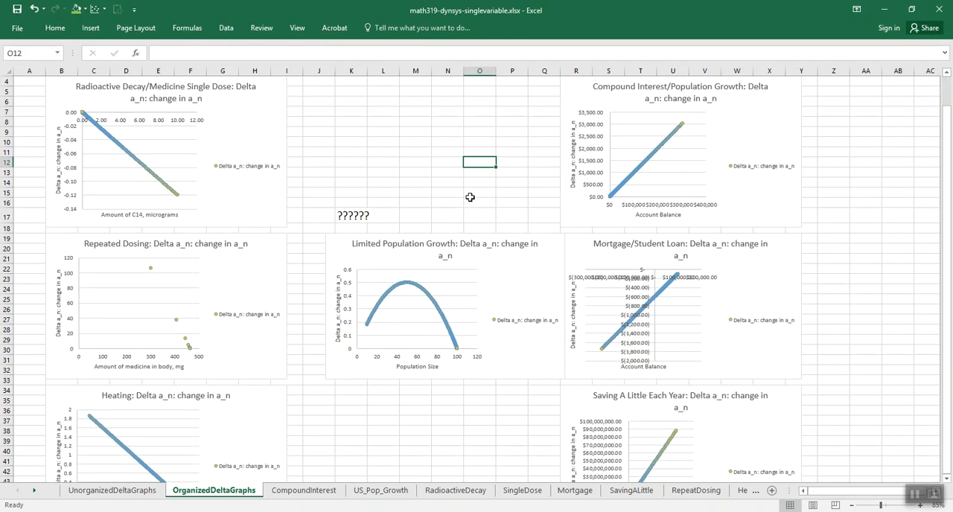
# - Reread the slide's question about approached values in PowerPoint, and examine where each Delta a_n graph in Excel meets the horizontal axis
pyautogui.hotkey('alt', 'Tab')
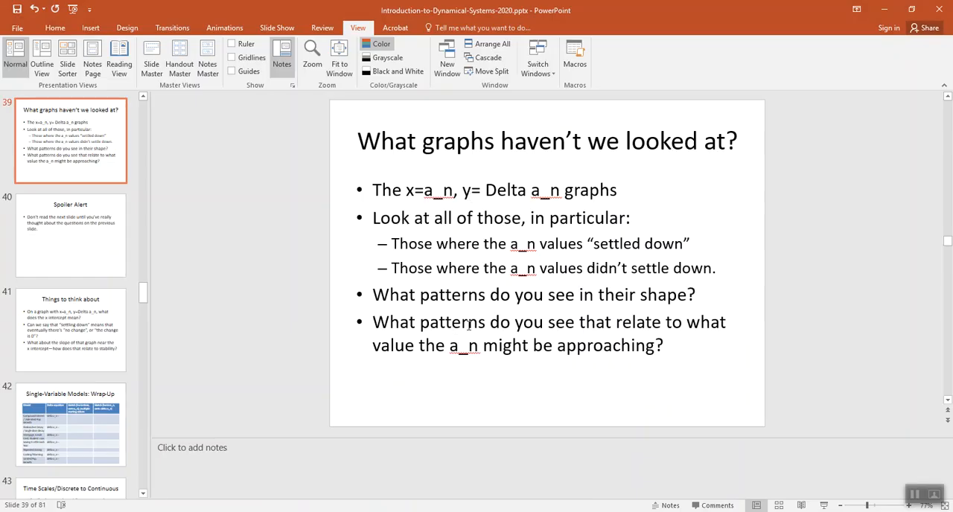
pyautogui.hotkey('alt', 'Tab')
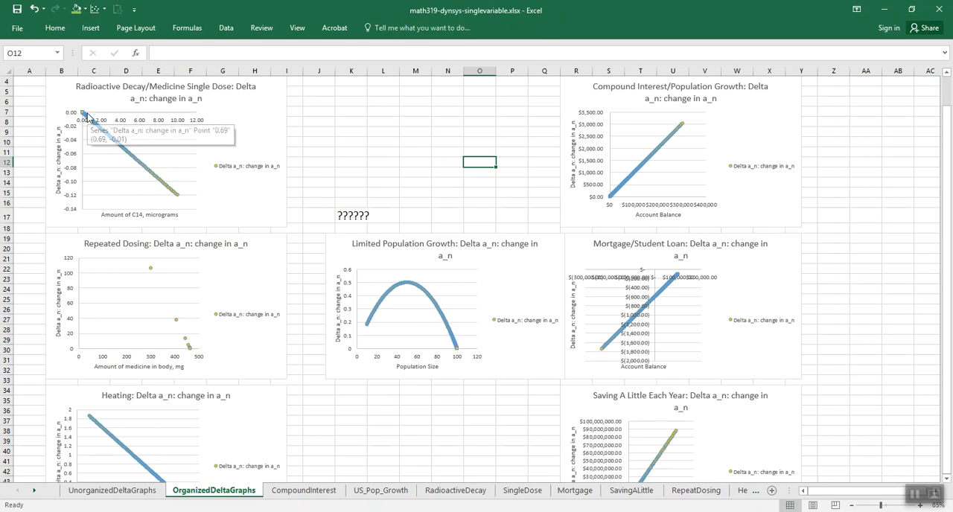
pyautogui.click(102, 87)
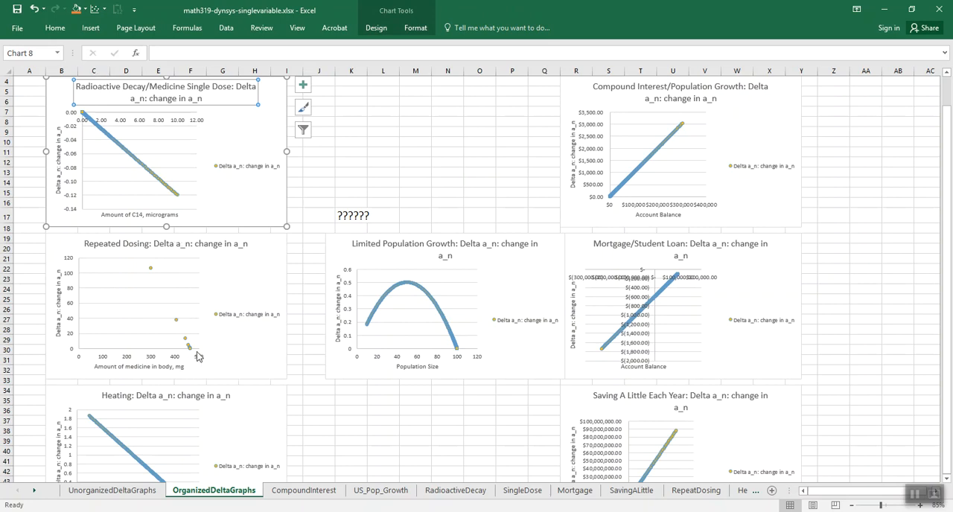
pyautogui.scroll(-2, 213, 331)
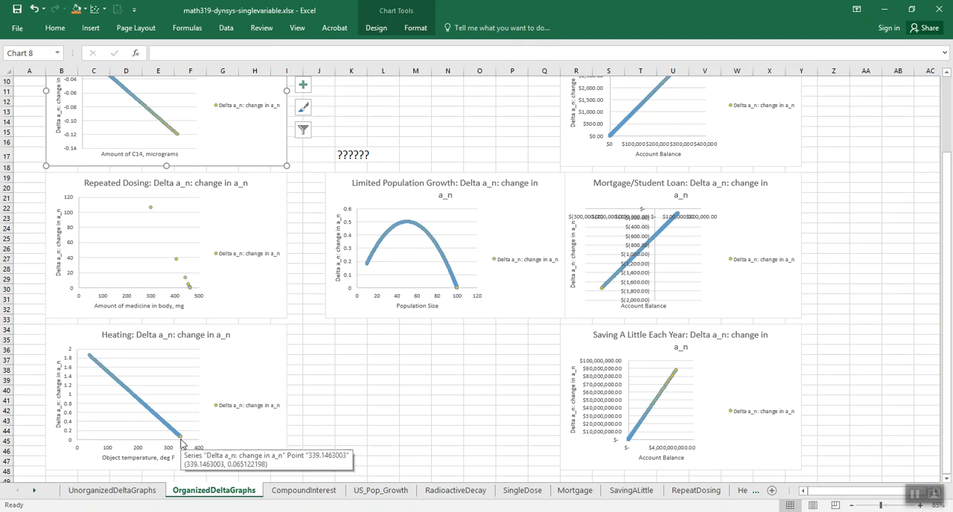
pyautogui.scroll(2, 432, 364)
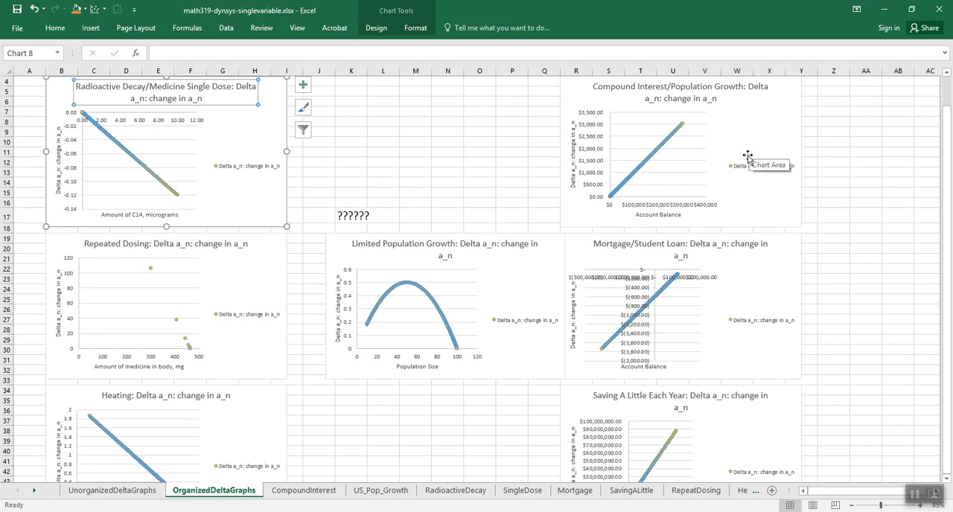
pyautogui.scroll(-1, 748, 157)
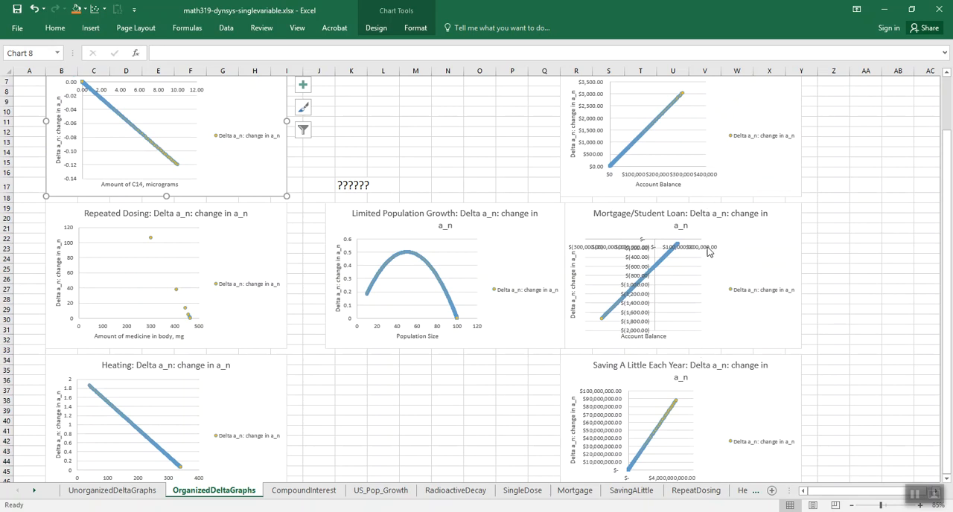
pyautogui.scroll(1, 709, 250)
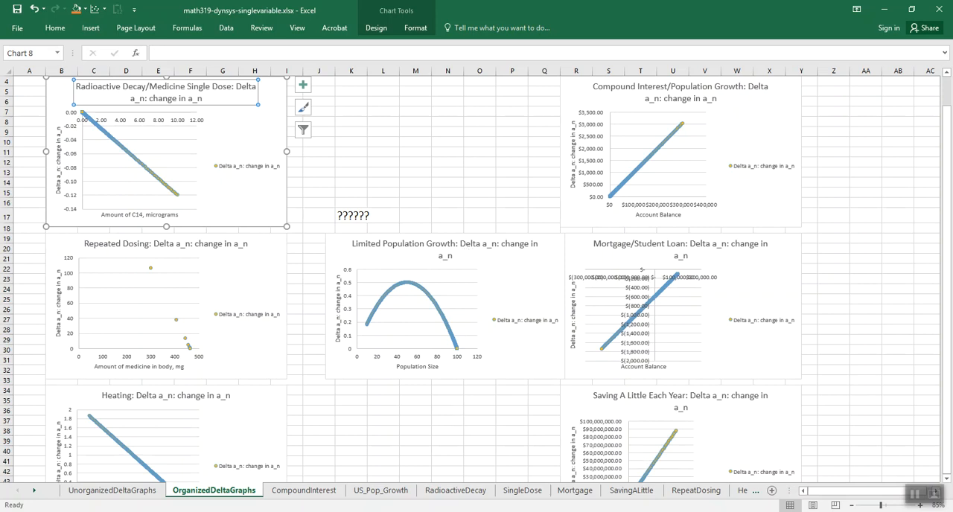
# - Switch to PowerPoint and advance past the Spoiler Alert slide to the "Things to think about" slide
pyautogui.hotkey('alt', 'Tab')
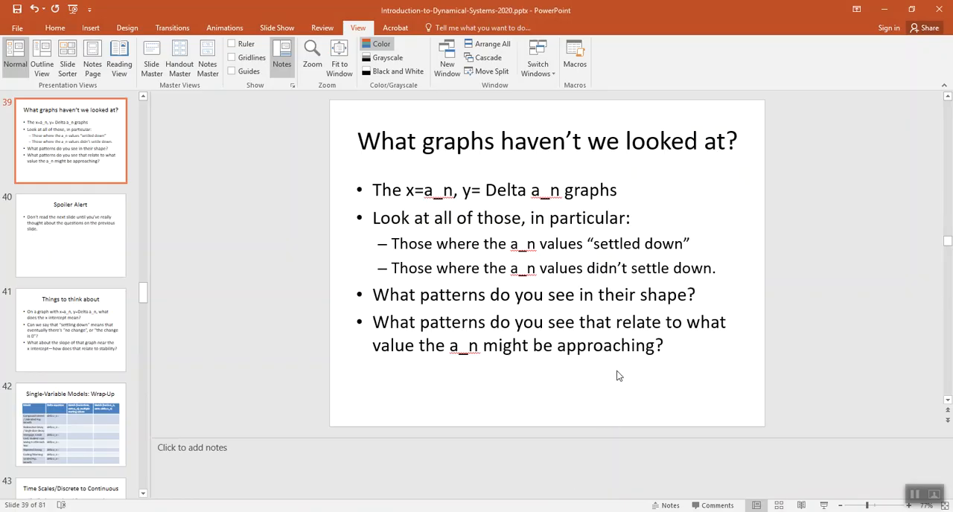
pyautogui.click(622, 344)
pyautogui.scroll(-1, 621, 347)
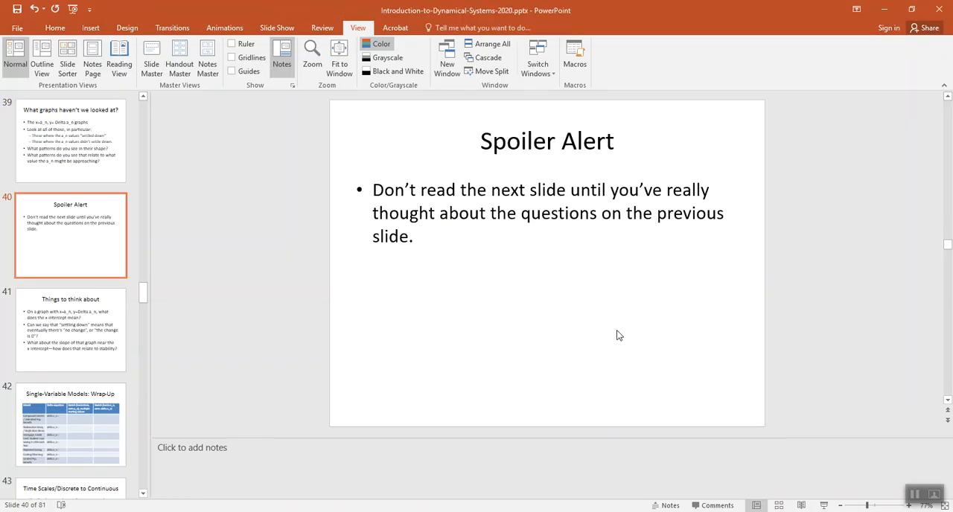
pyautogui.scroll(-1, 616, 335)
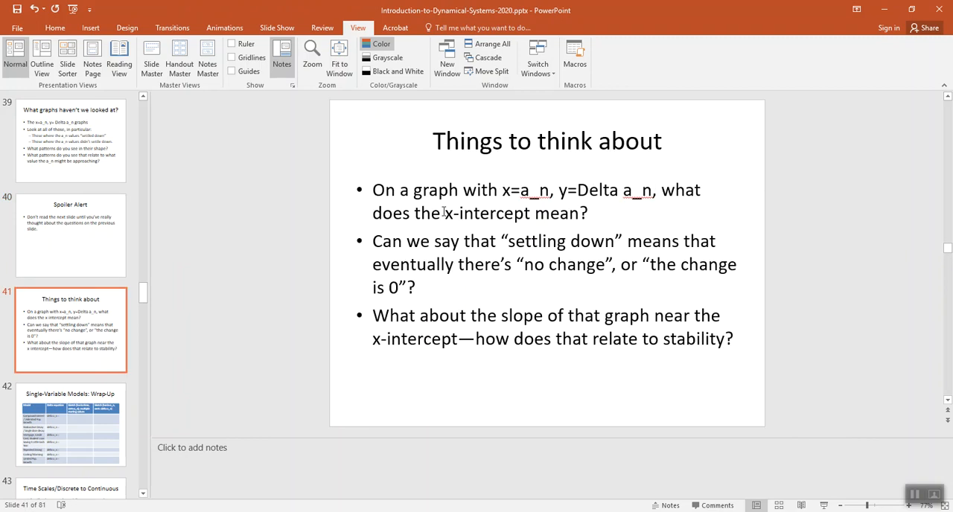
# - Highlight the phrases about the x-intercept, "slope of that graph", "settling down" and "no change" in the slide's bullets
pyautogui.moveTo(444, 213); pyautogui.dragTo(588, 213)
pyautogui.moveTo(502, 318); pyautogui.dragTo(653, 318)
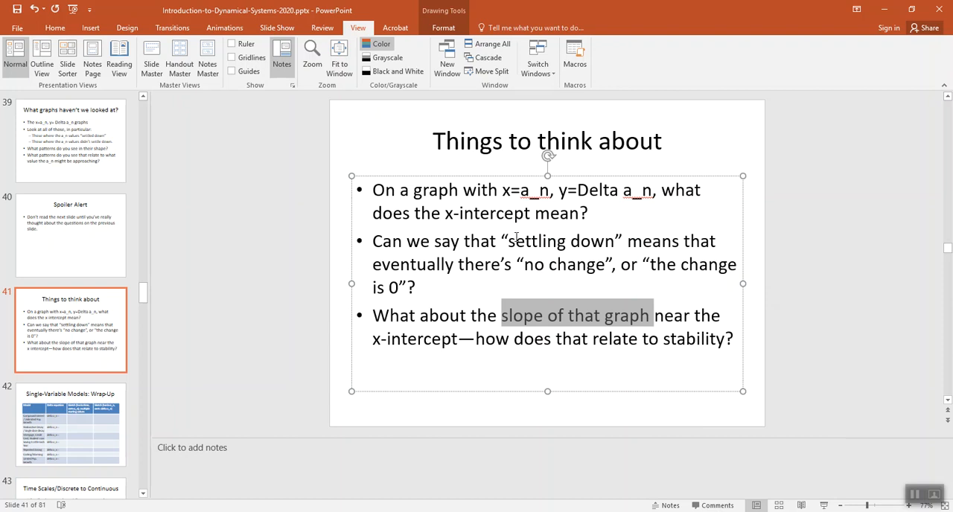
pyautogui.moveTo(506, 241); pyautogui.dragTo(614, 241)
pyautogui.moveTo(524, 264); pyautogui.dragTo(595, 266)
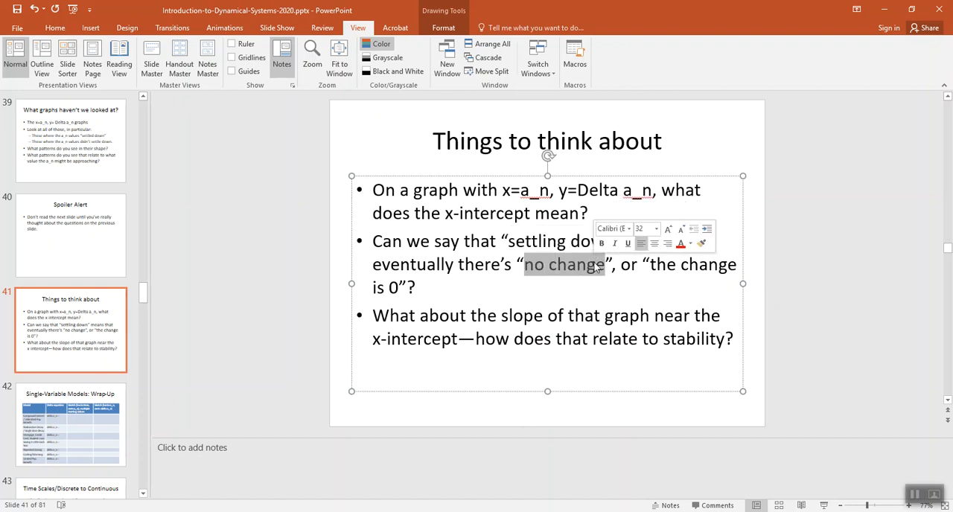
pyautogui.click(564, 265)
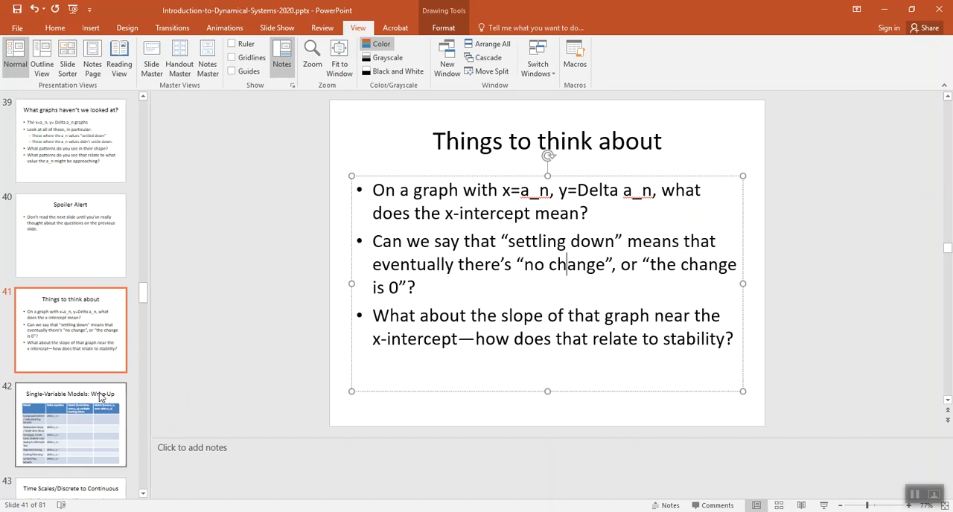
# - View the Single-Variable Models: Wrap-Up slide and the Wrapup sheet of m319-dynamical-systems-overview.xlsx in Excel, marking its Delta a_n cells B5 to B17
pyautogui.click(106, 394)
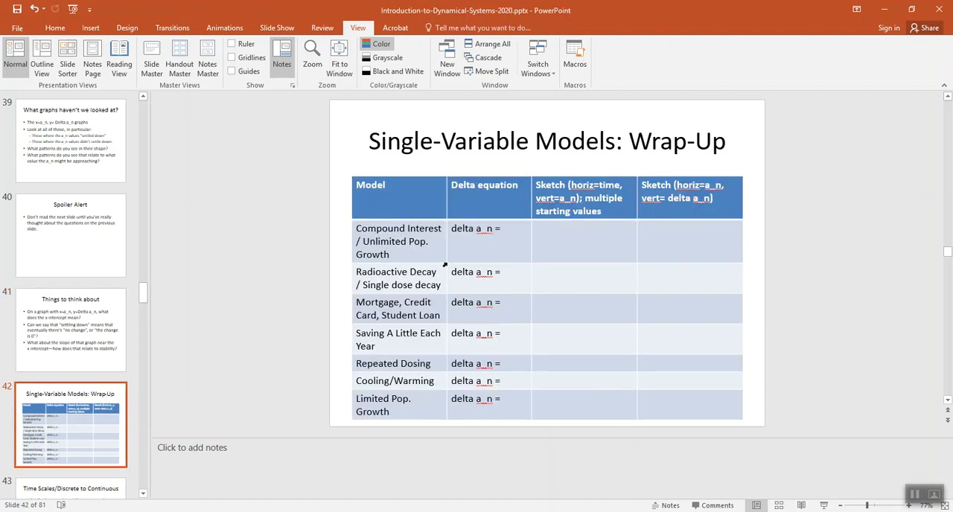
pyautogui.hotkey('alt', 'Tab')
pyautogui.hotkey('alt', 'Tab')
pyautogui.hotkey('alt', 'Tab')
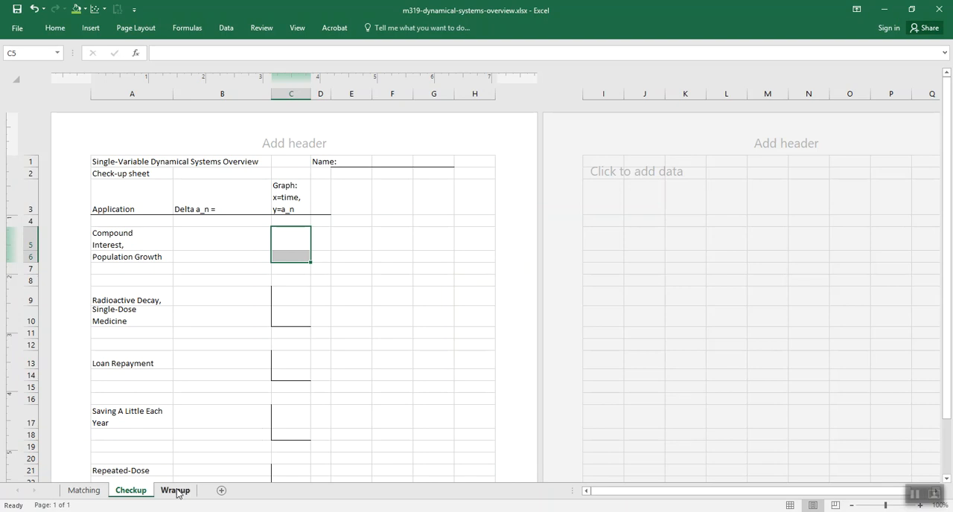
pyautogui.click(179, 491)
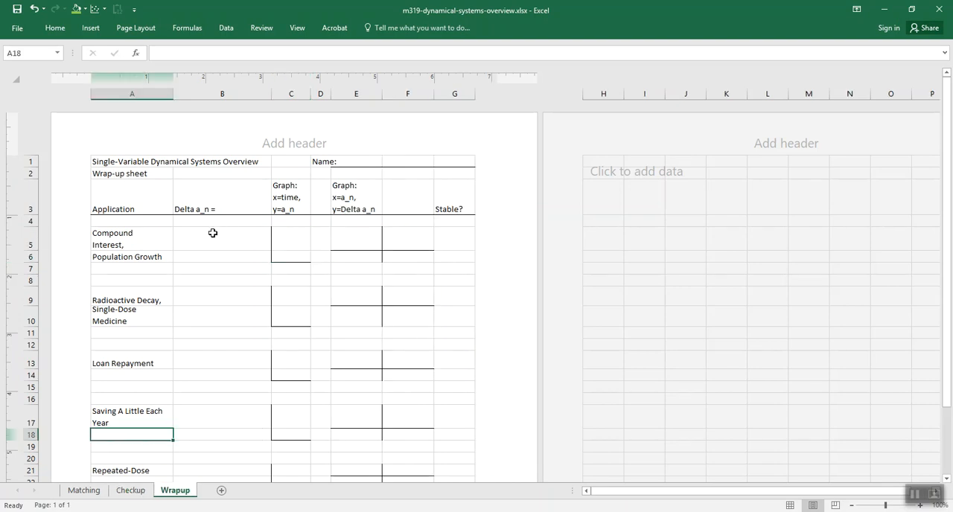
pyautogui.moveTo(218, 230); pyautogui.dragTo(216, 413)
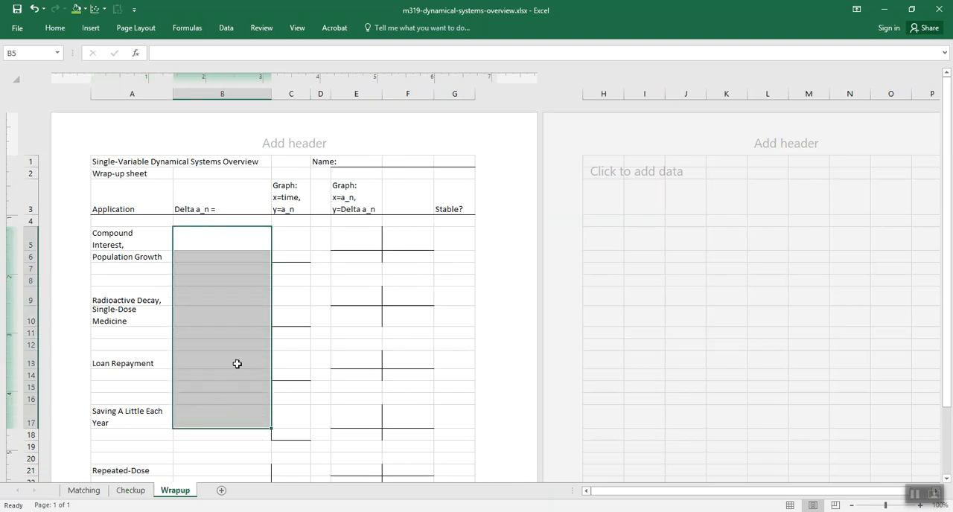
# - Mark the time-graph cells C5 to C17, the Delta a_n graph cells in columns E and F, and the Stable? cells G3 to G17
pyautogui.moveTo(293, 234); pyautogui.dragTo(293, 417)
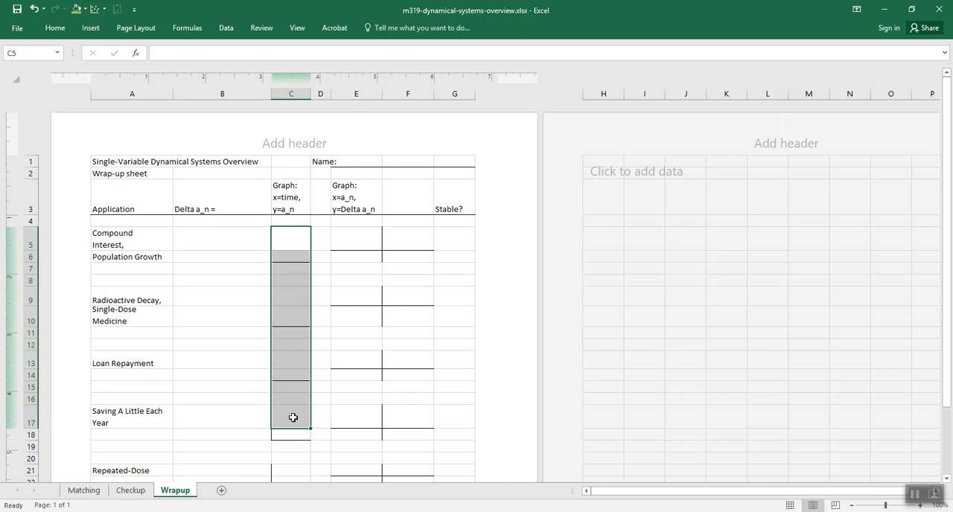
pyautogui.click(297, 236)
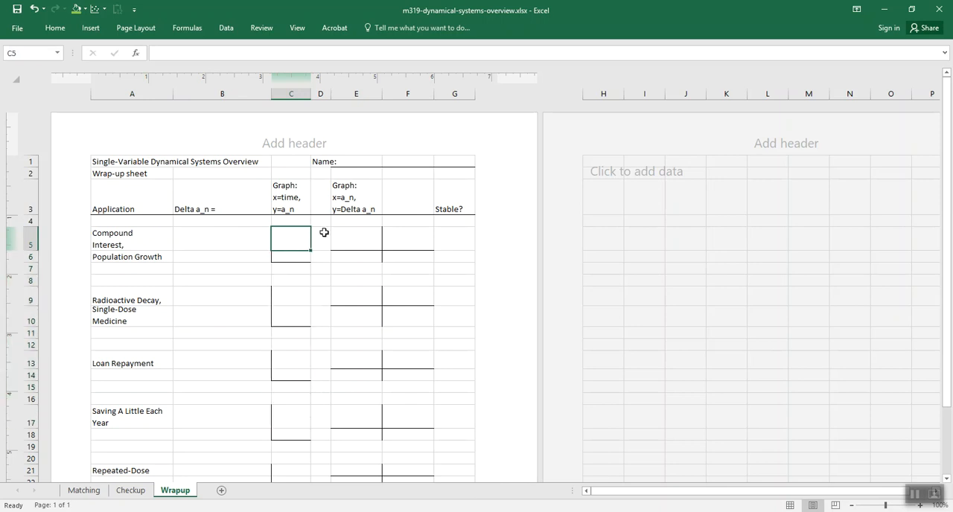
pyautogui.moveTo(339, 221); pyautogui.dragTo(396, 433)
pyautogui.click(451, 235)
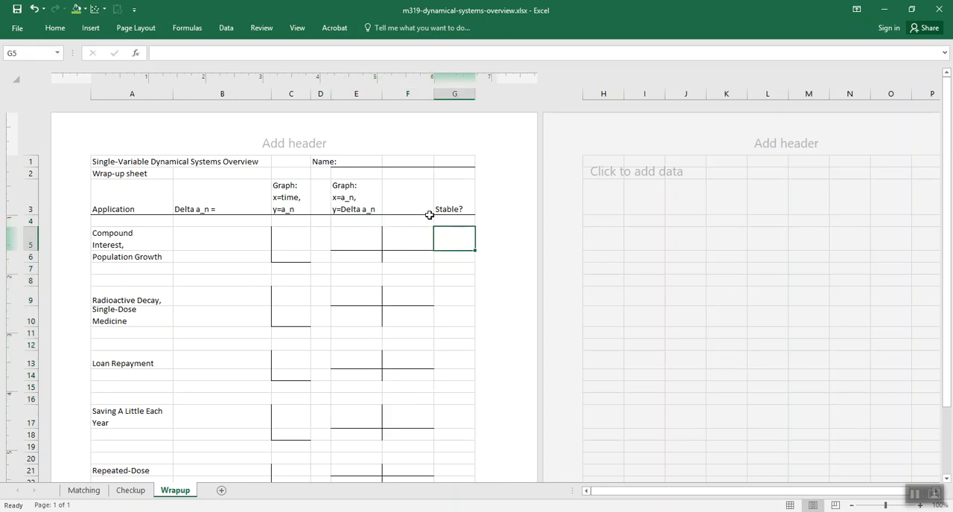
pyautogui.moveTo(451, 206); pyautogui.dragTo(451, 417)
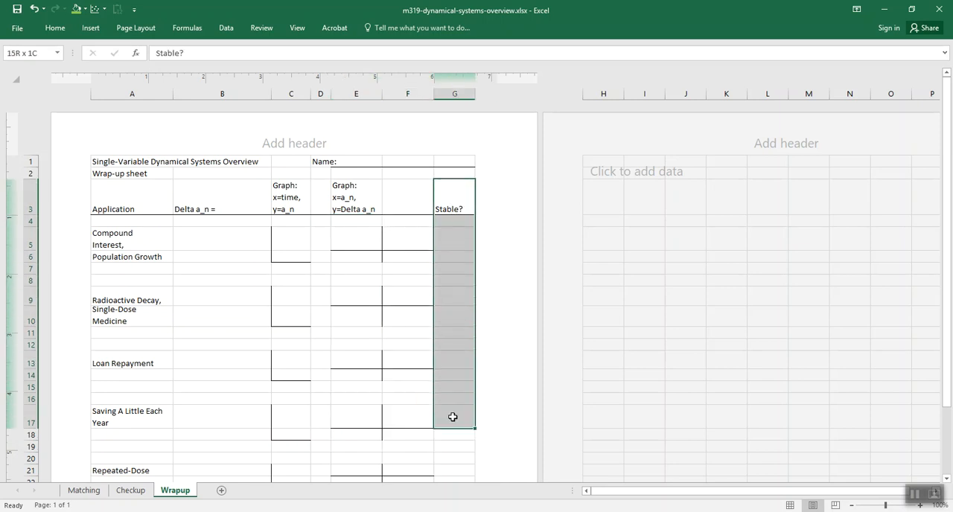
# - Review the Wrapup sheet's remaining application rows through Limited Population Growth, and switch back to the Single-Variable Models: Wrap-Up slide in PowerPoint
pyautogui.scroll(-2, 451, 253)
pyautogui.scroll(-2, 451, 253)
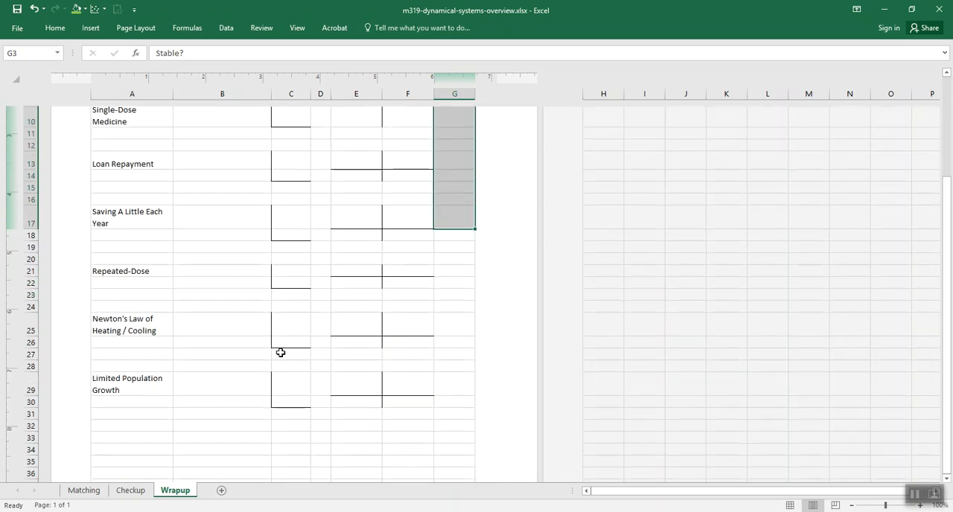
pyautogui.scroll(4, 279, 271)
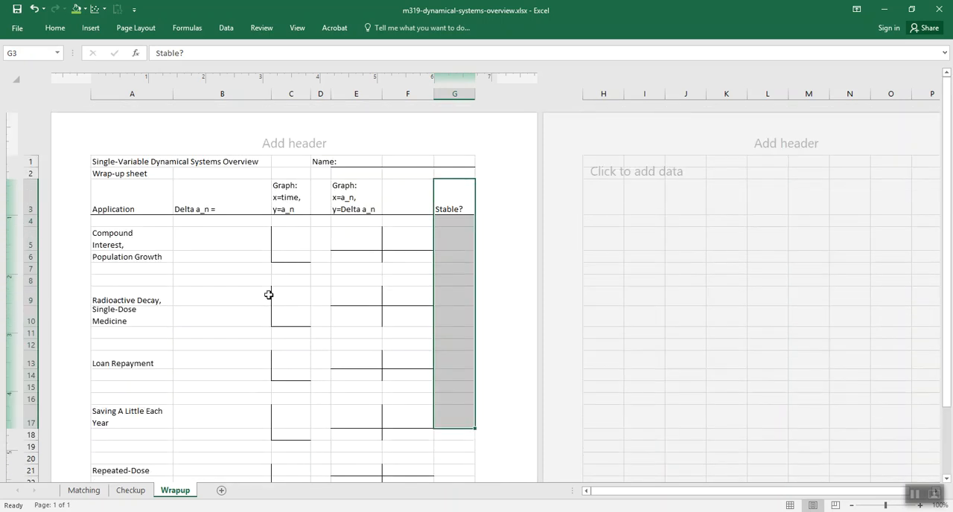
pyautogui.hotkey('alt', 'Tab')
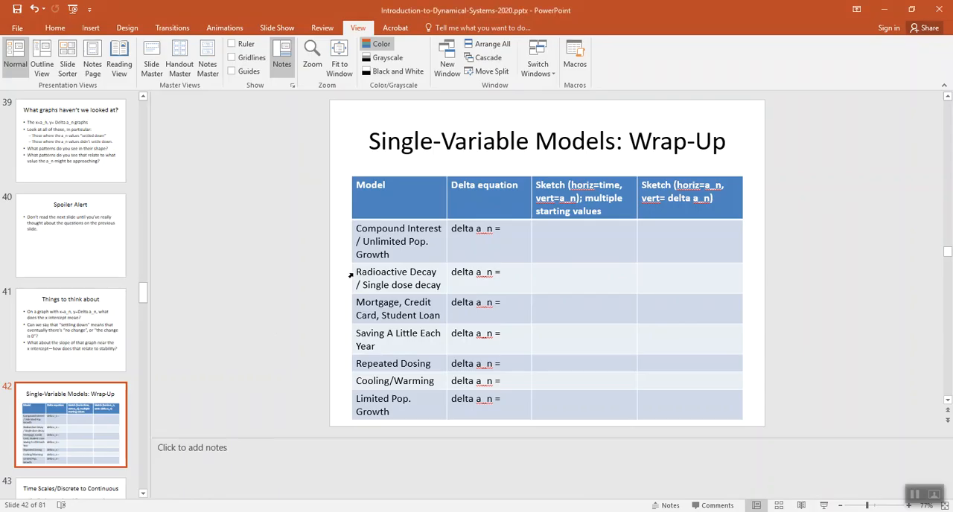